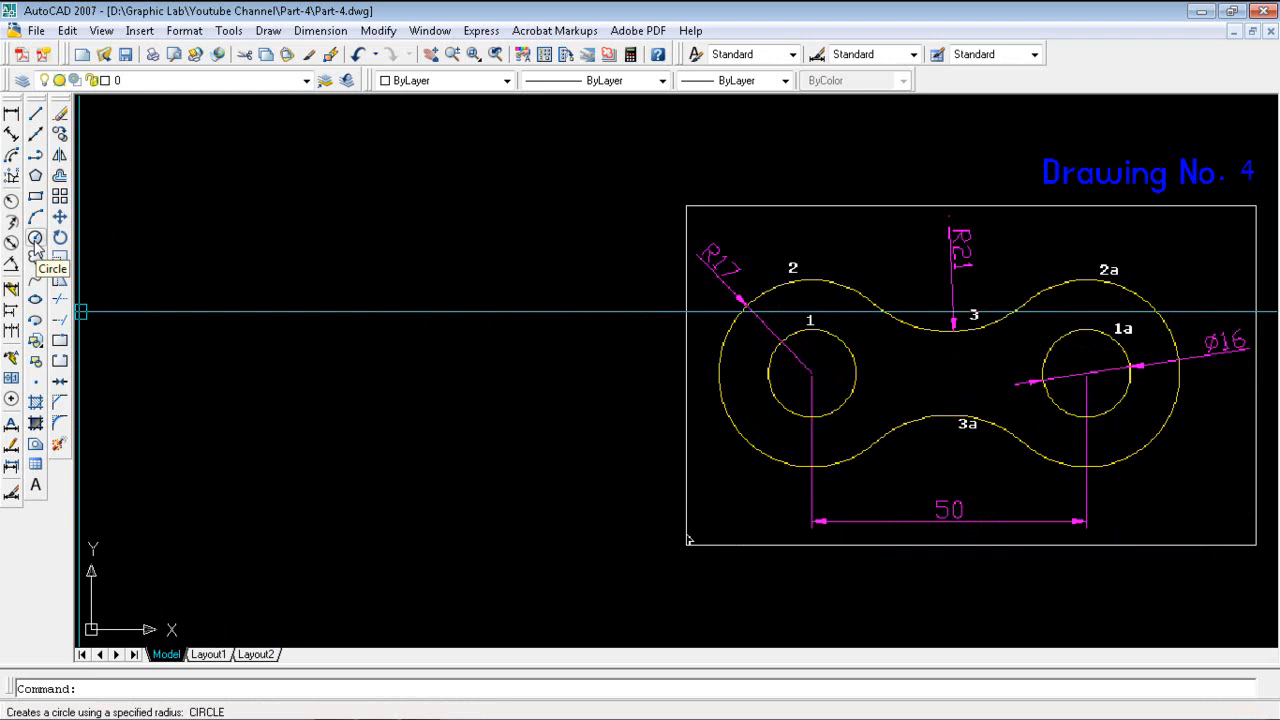
Step: Draw a circle of diameter 16 in the empty area beside the framed reference drawing
click(35, 238)
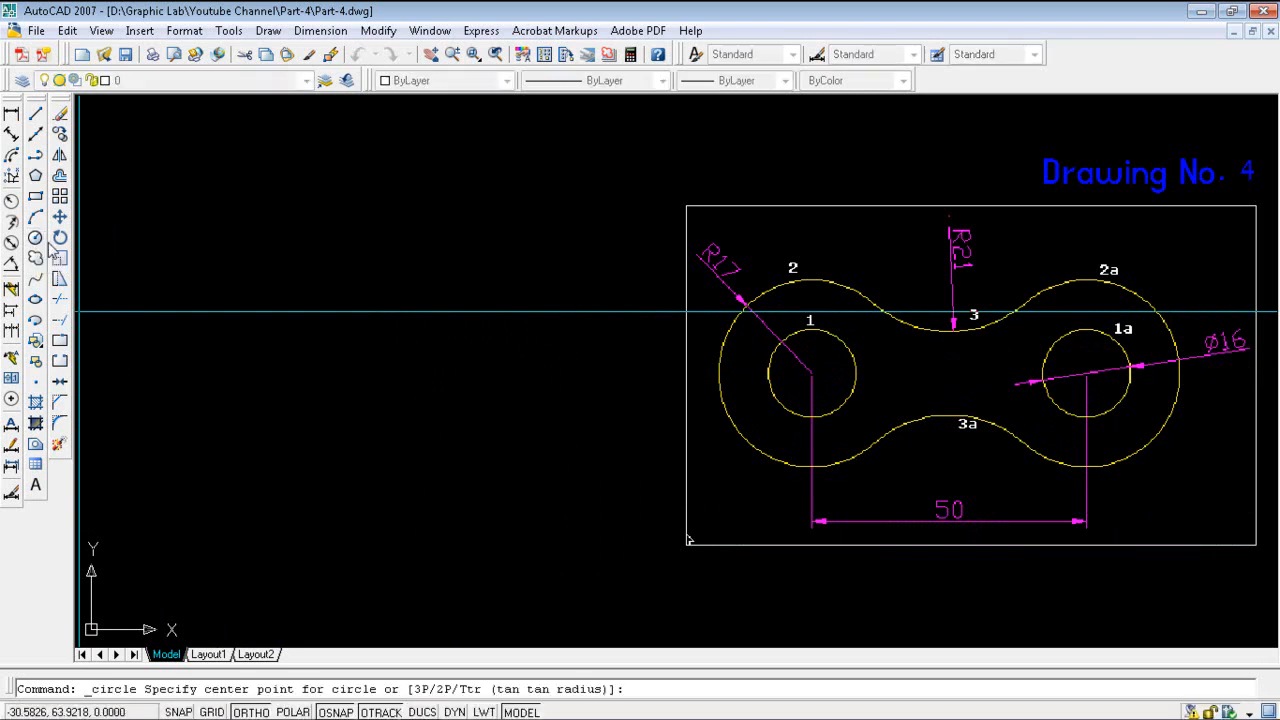
click(526, 398)
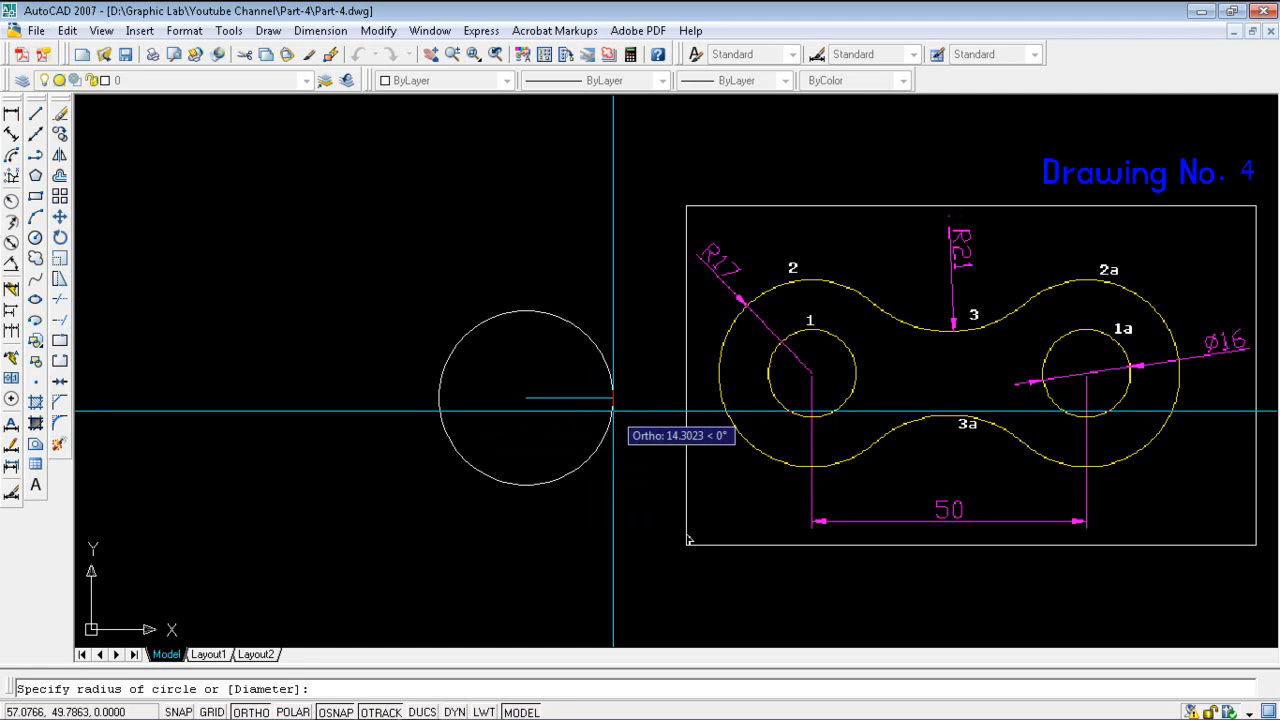
text(1)
key(BackSpace)
text(d)
key(Return)
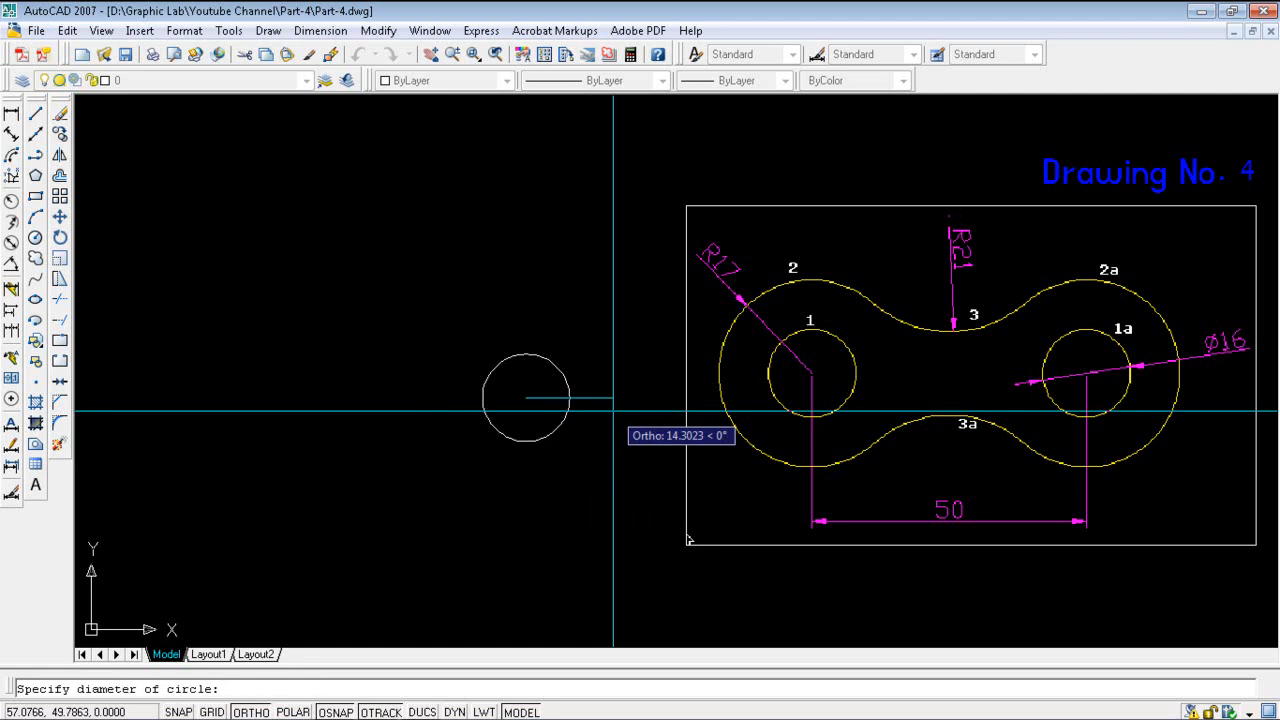
text(1)
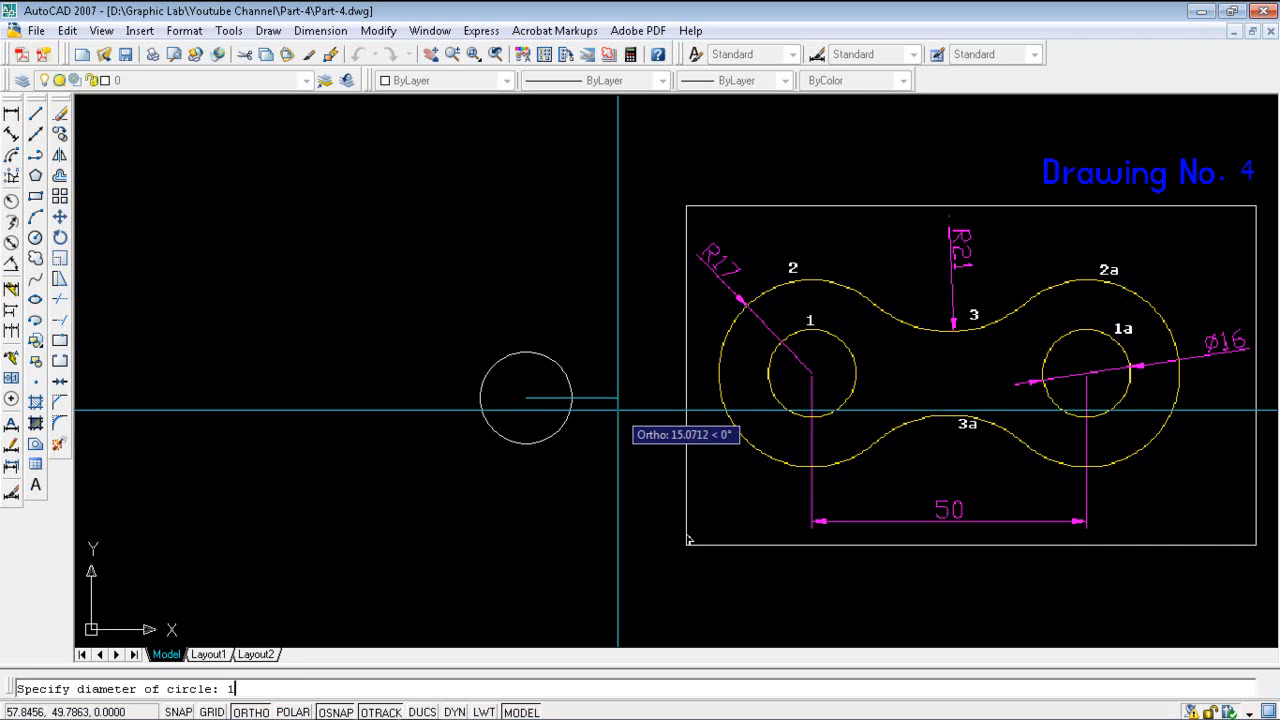
text(6)
key(Return)
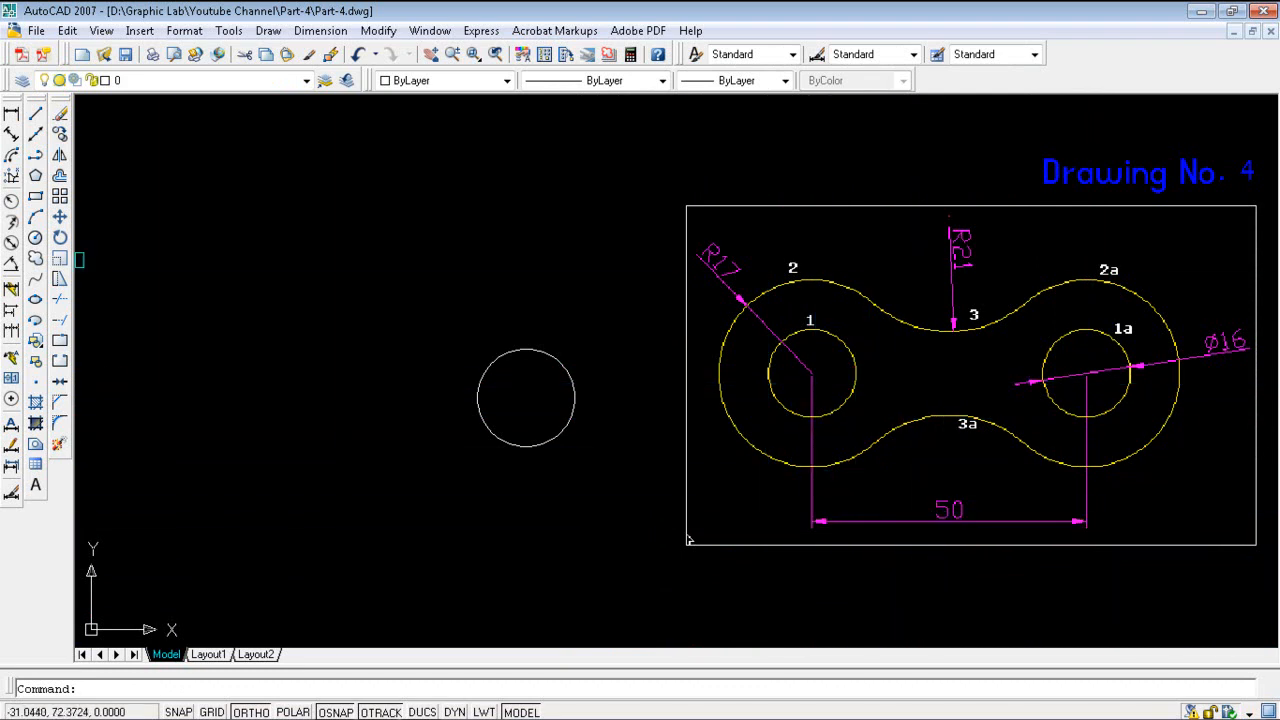
Step: Draw a horizontal line 50 units long running left from the circle's center
click(36, 115)
click(526, 398)
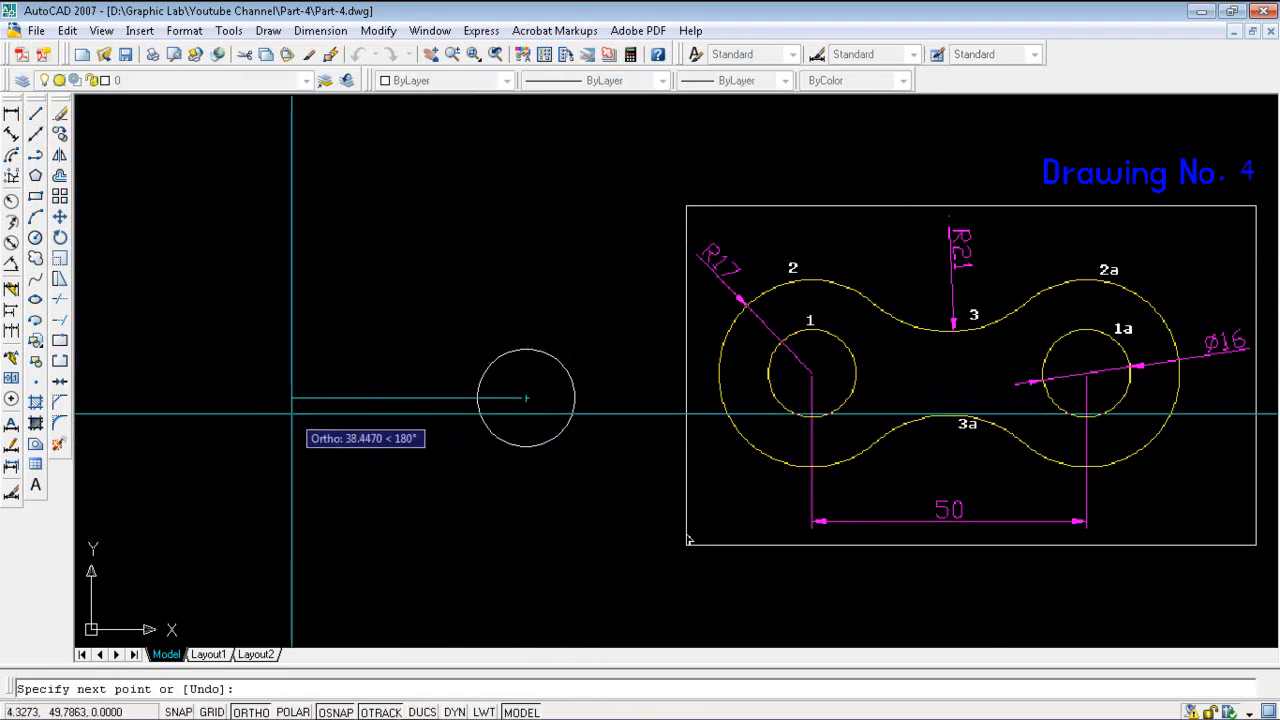
text(50)
key(Return)
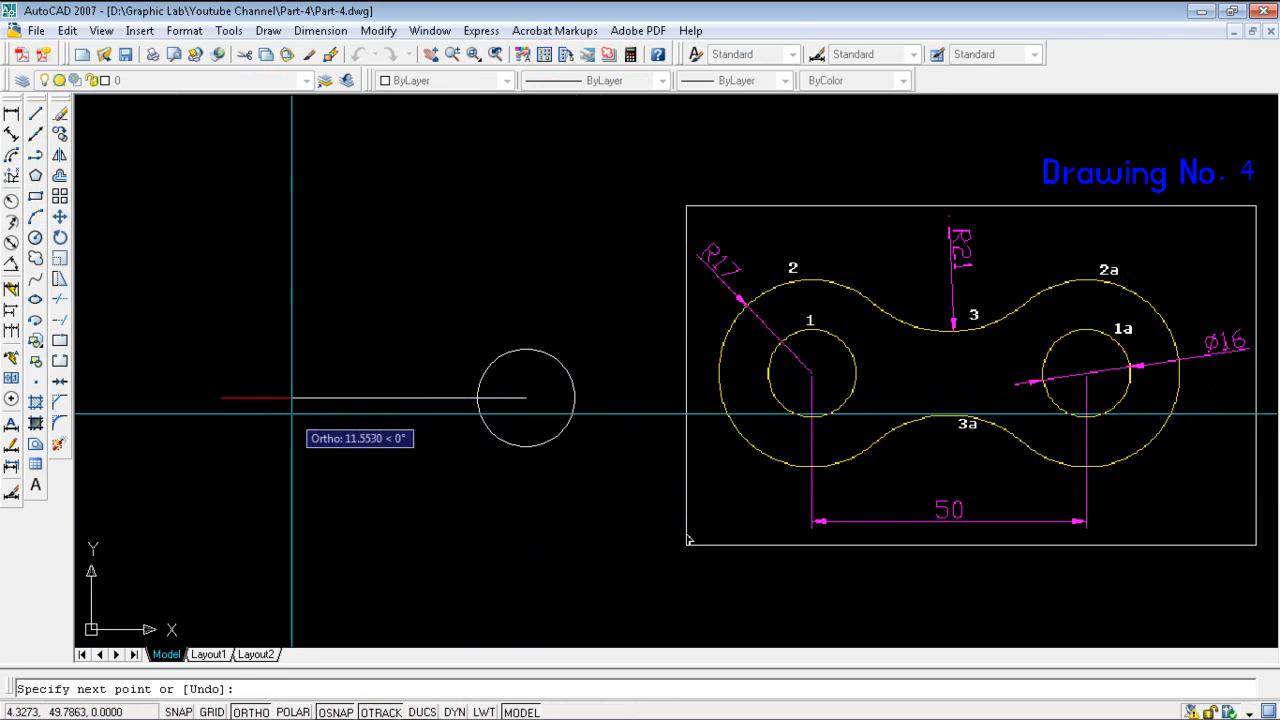
key(Return)
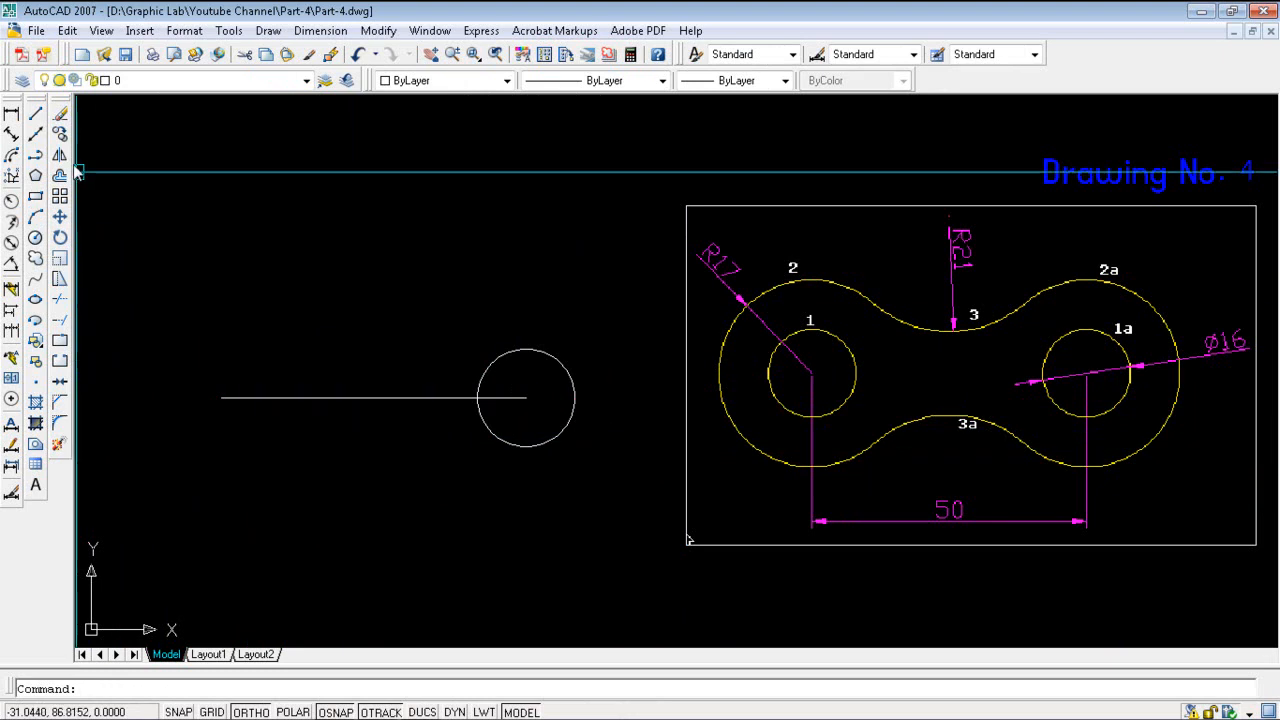
Step: Copy the 16-diameter circle from its center to the left endpoint of the horizontal line
click(59, 135)
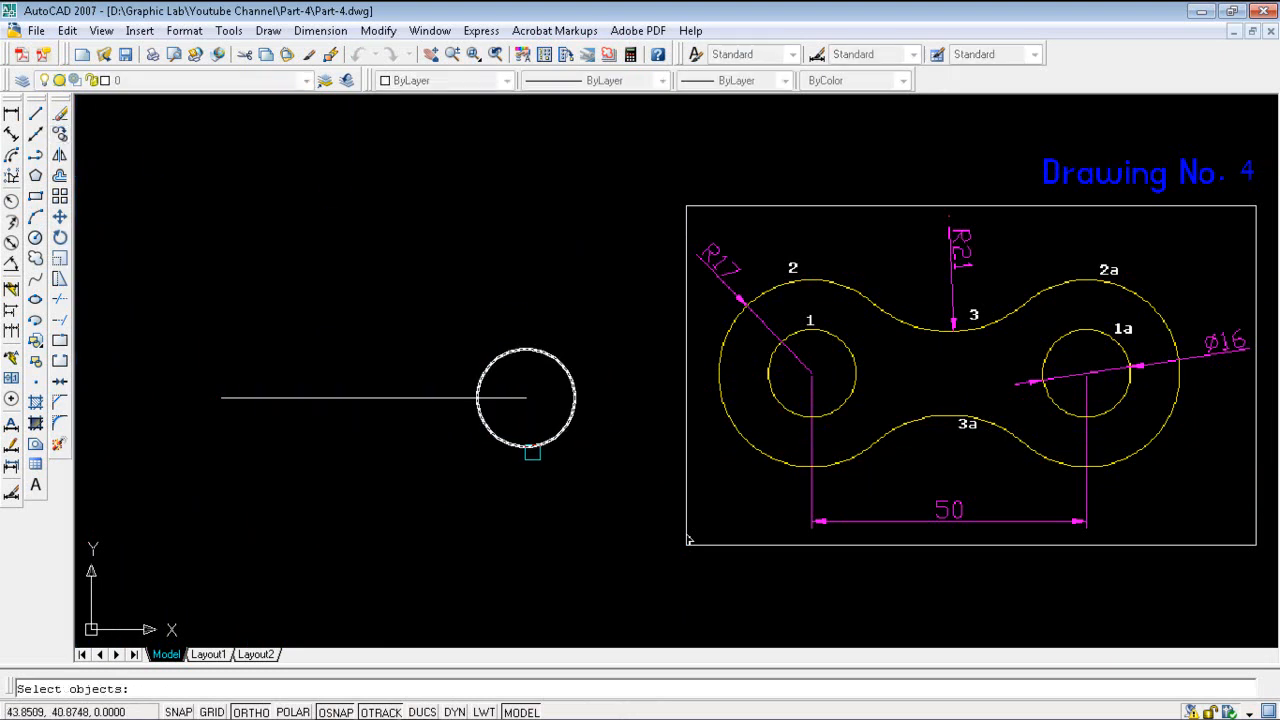
click(522, 434)
key(Return)
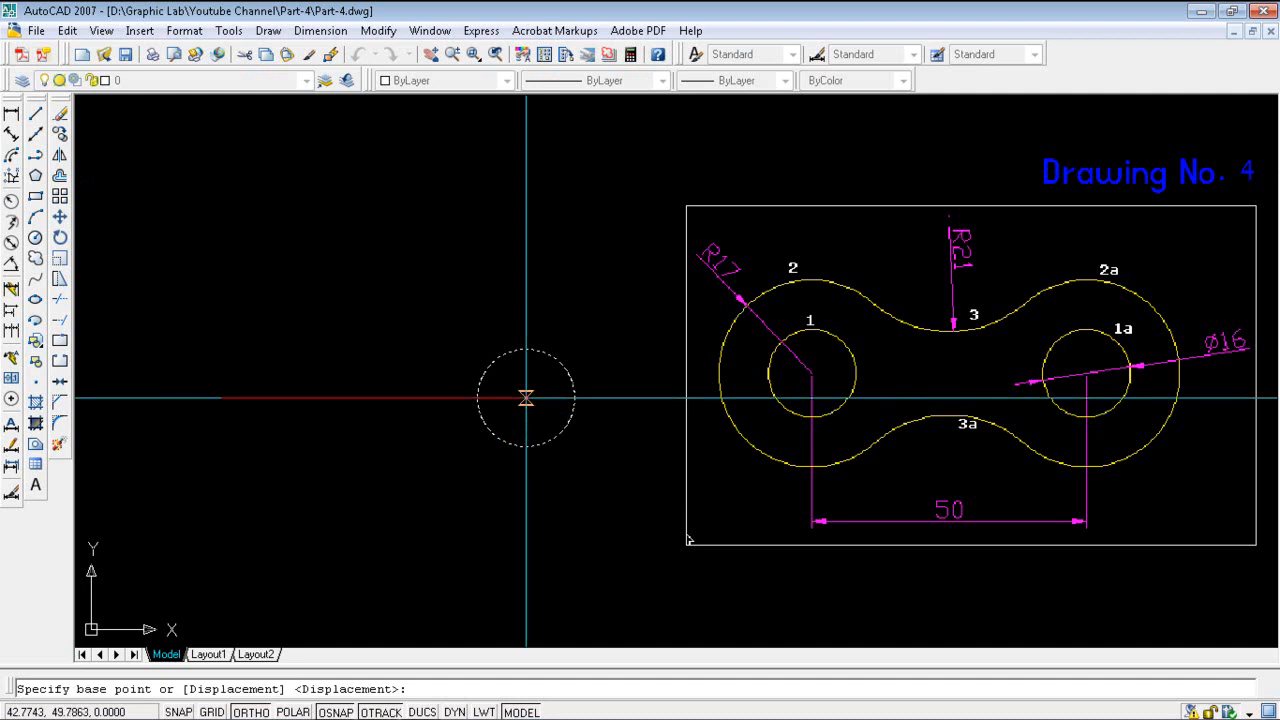
click(526, 398)
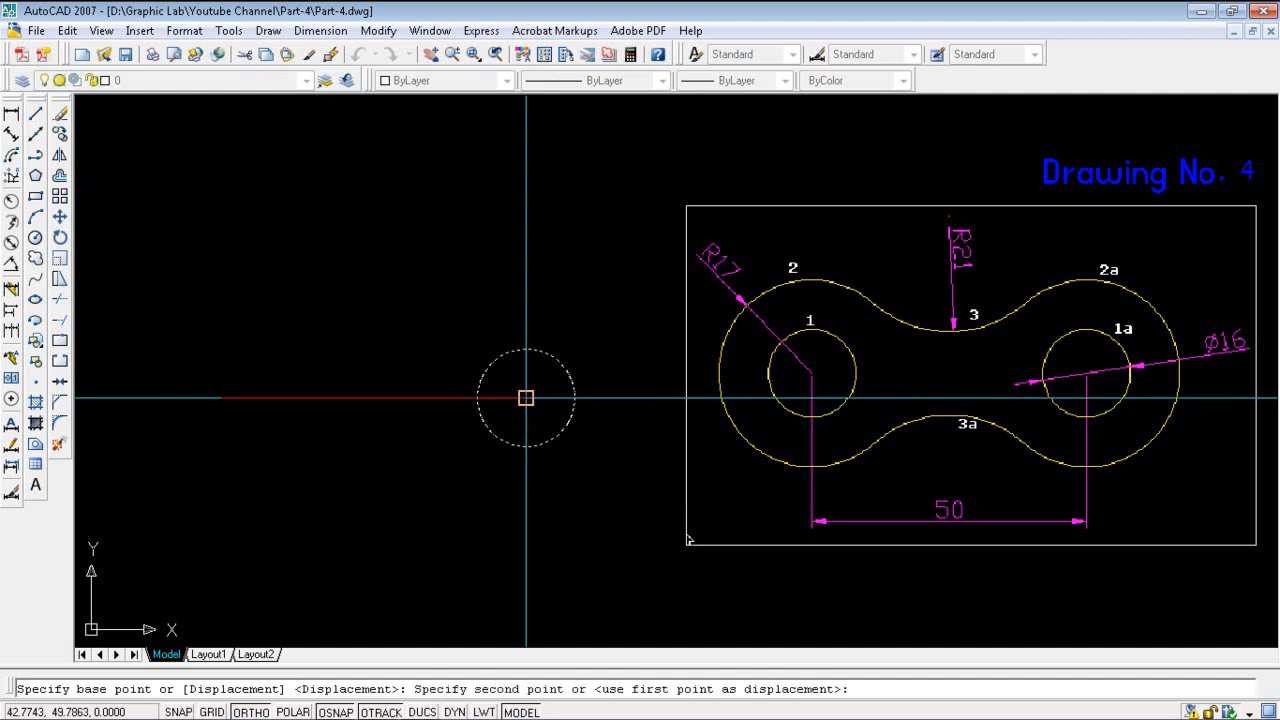
click(221, 398)
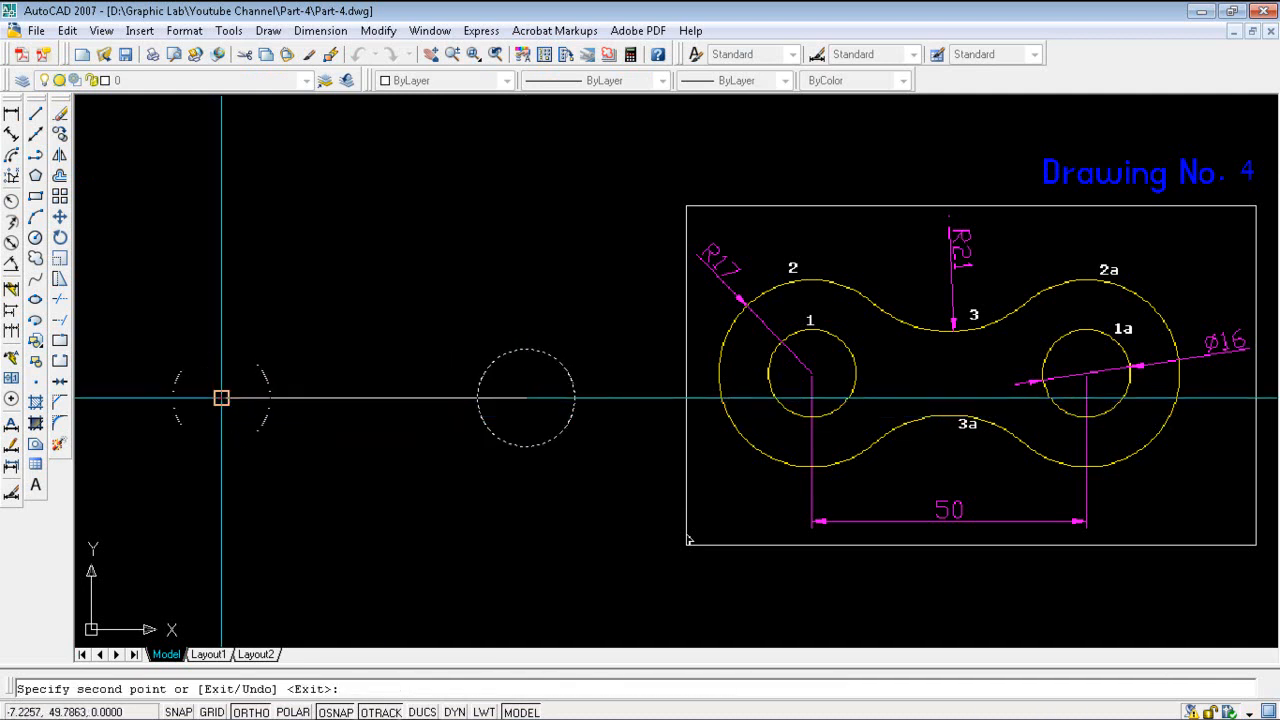
key(Return)
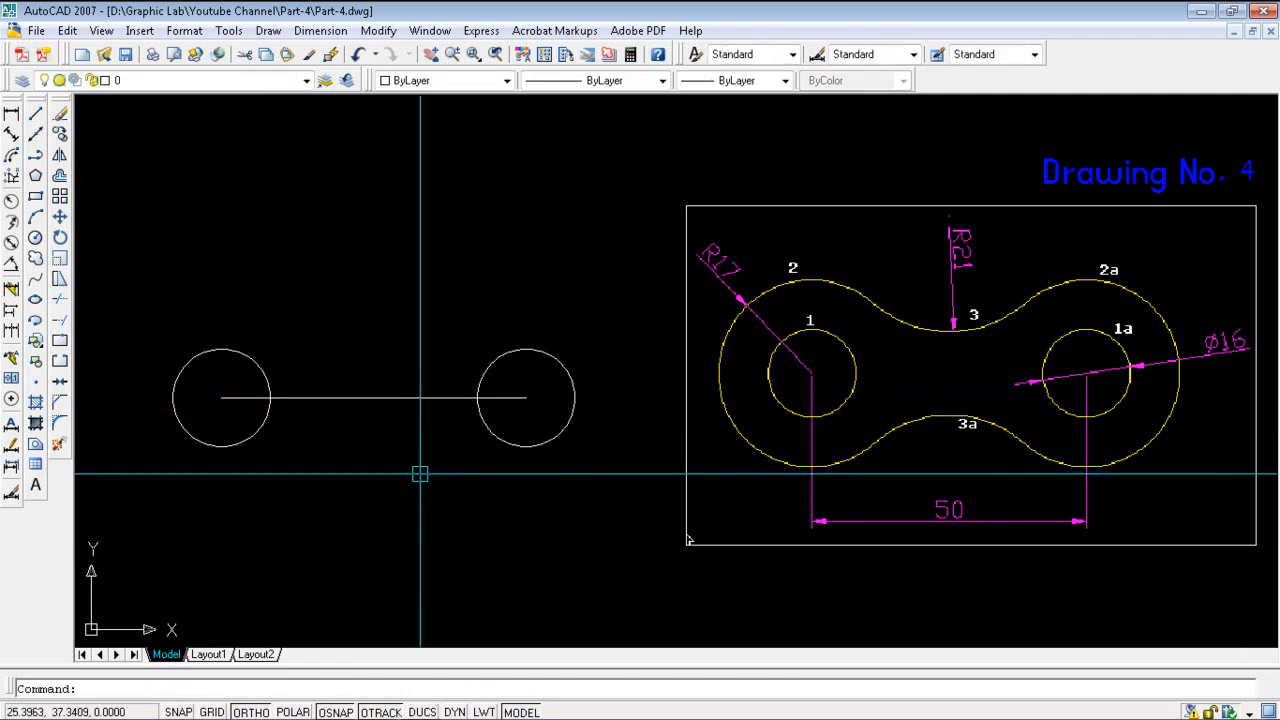
Step: Draw a circle of radius 17 concentric with the small circle at the line's right end
click(35, 237)
click(526, 398)
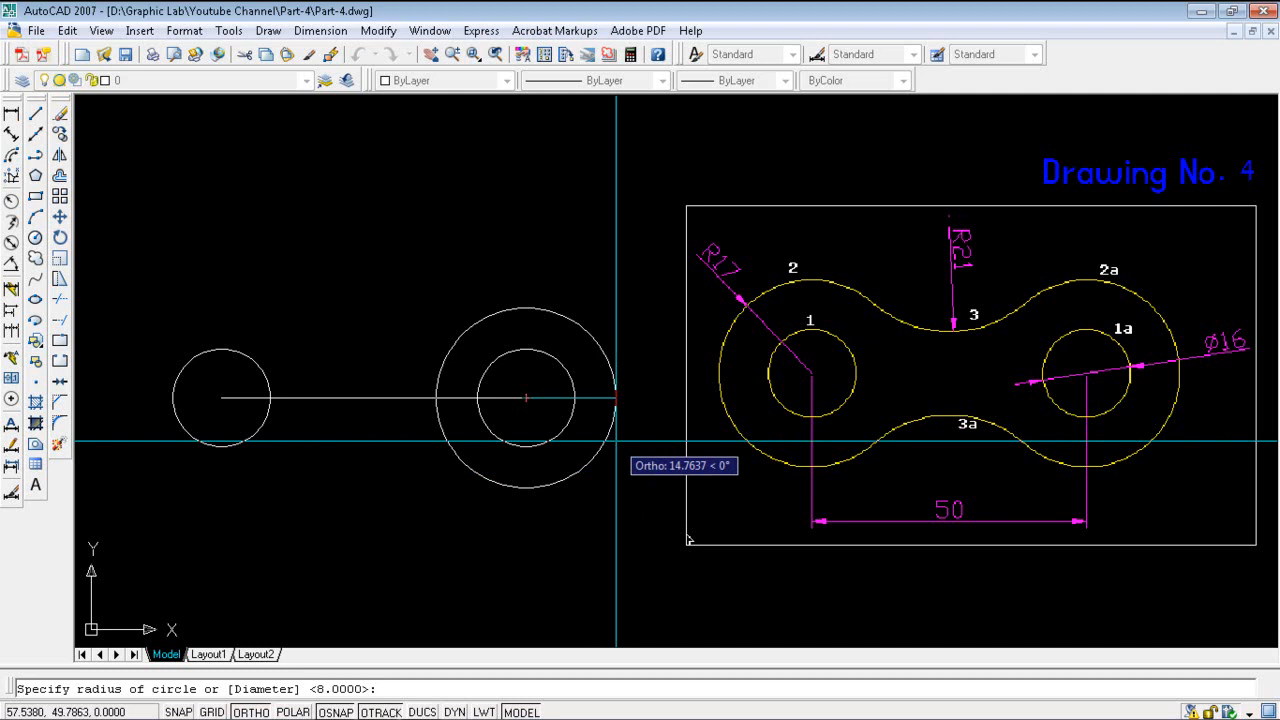
text(17)
key(Return)
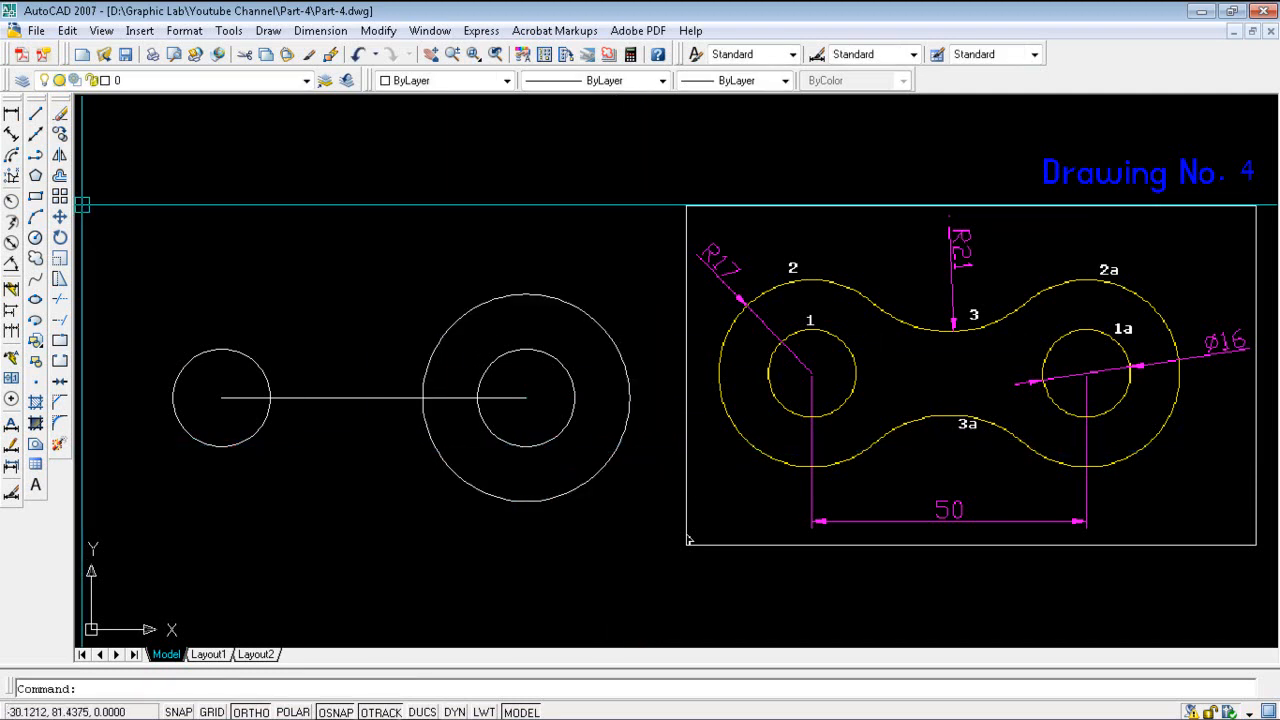
Step: Copy the radius 17 circle from its center to the left endpoint of the horizontal line
click(60, 153)
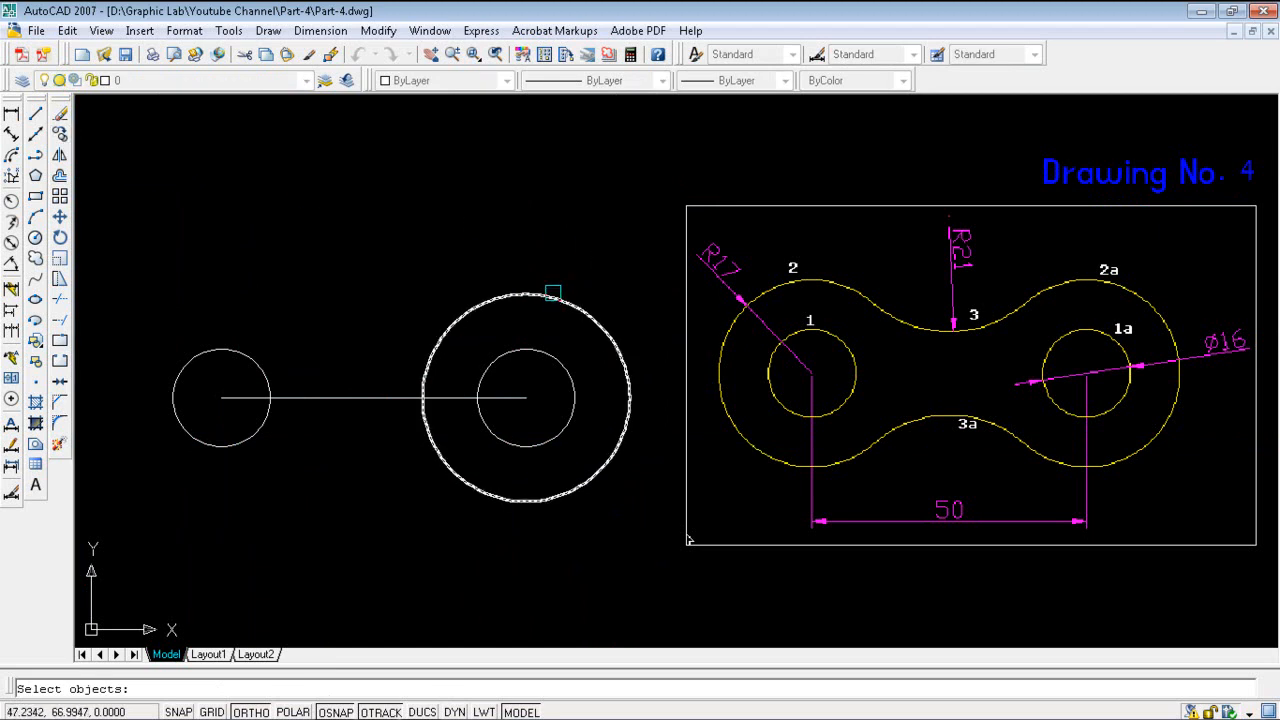
click(551, 293)
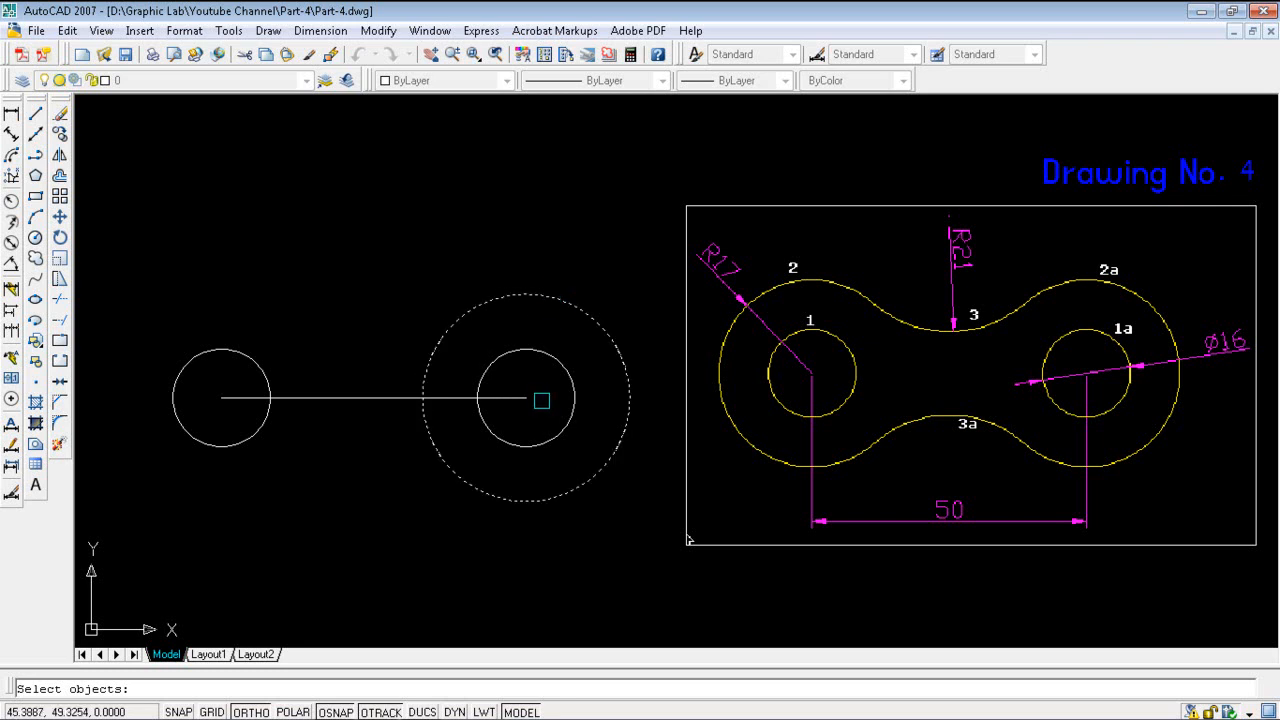
key(Return)
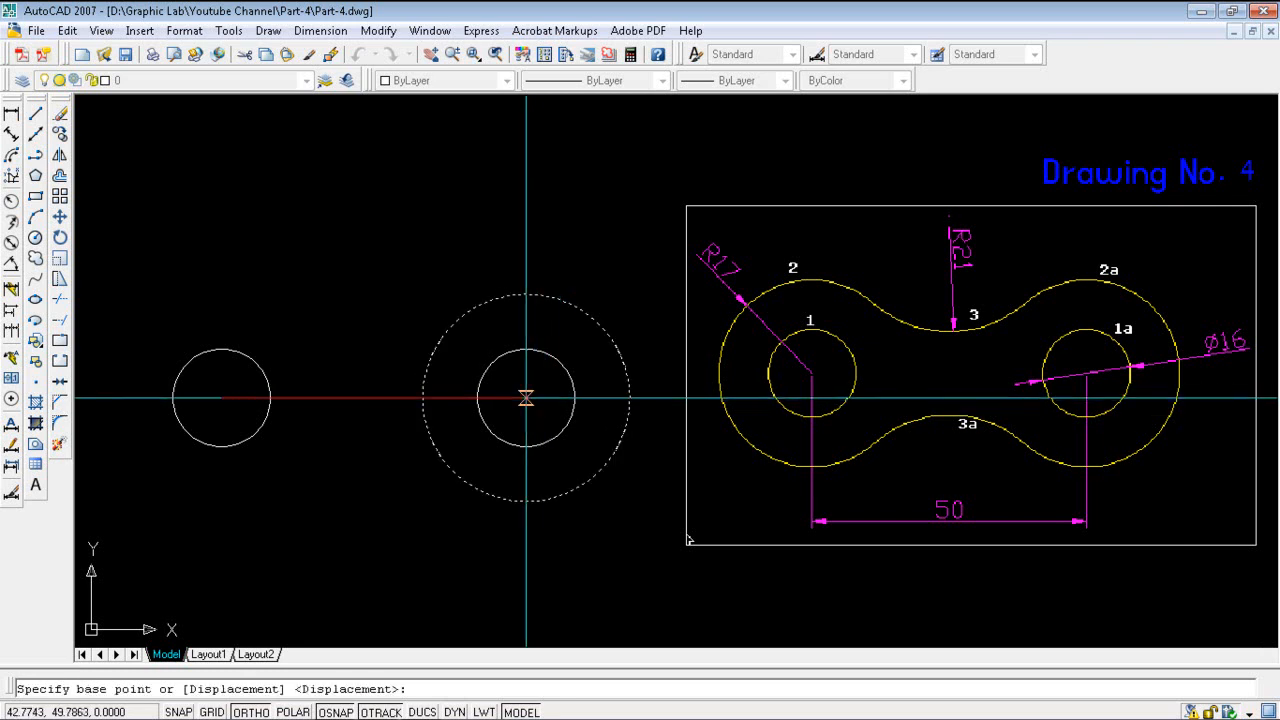
click(526, 397)
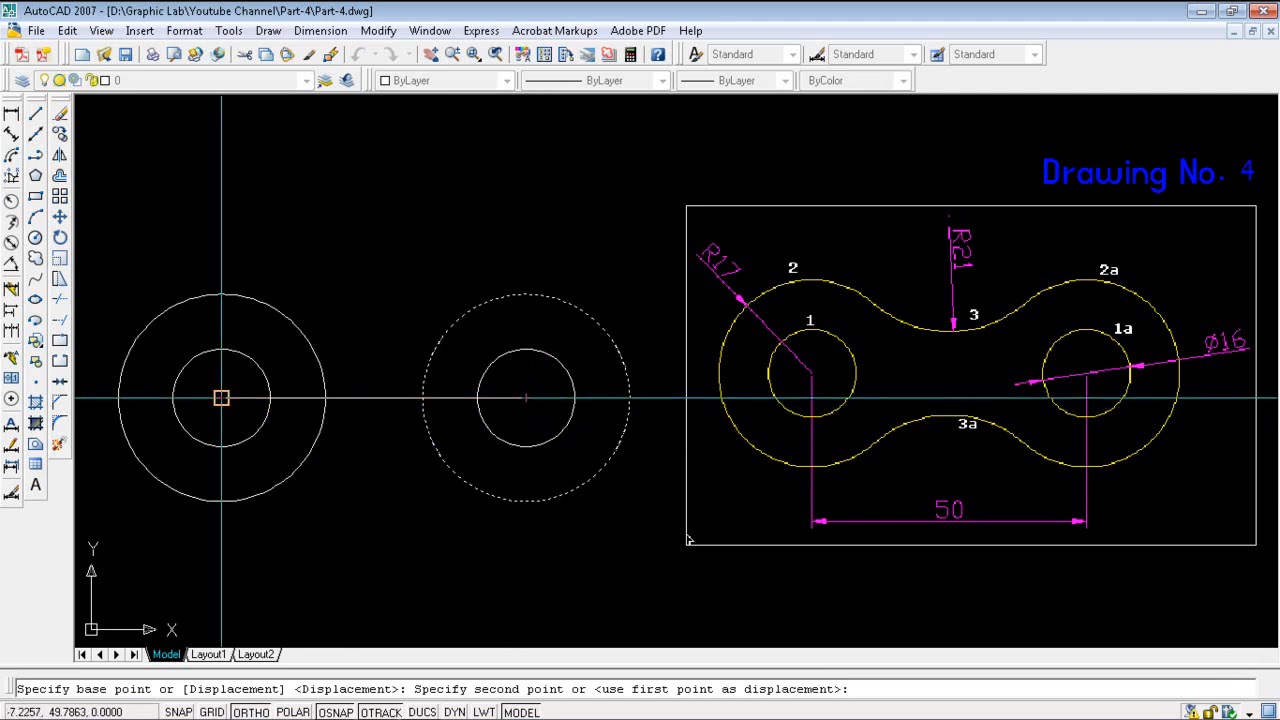
click(221, 397)
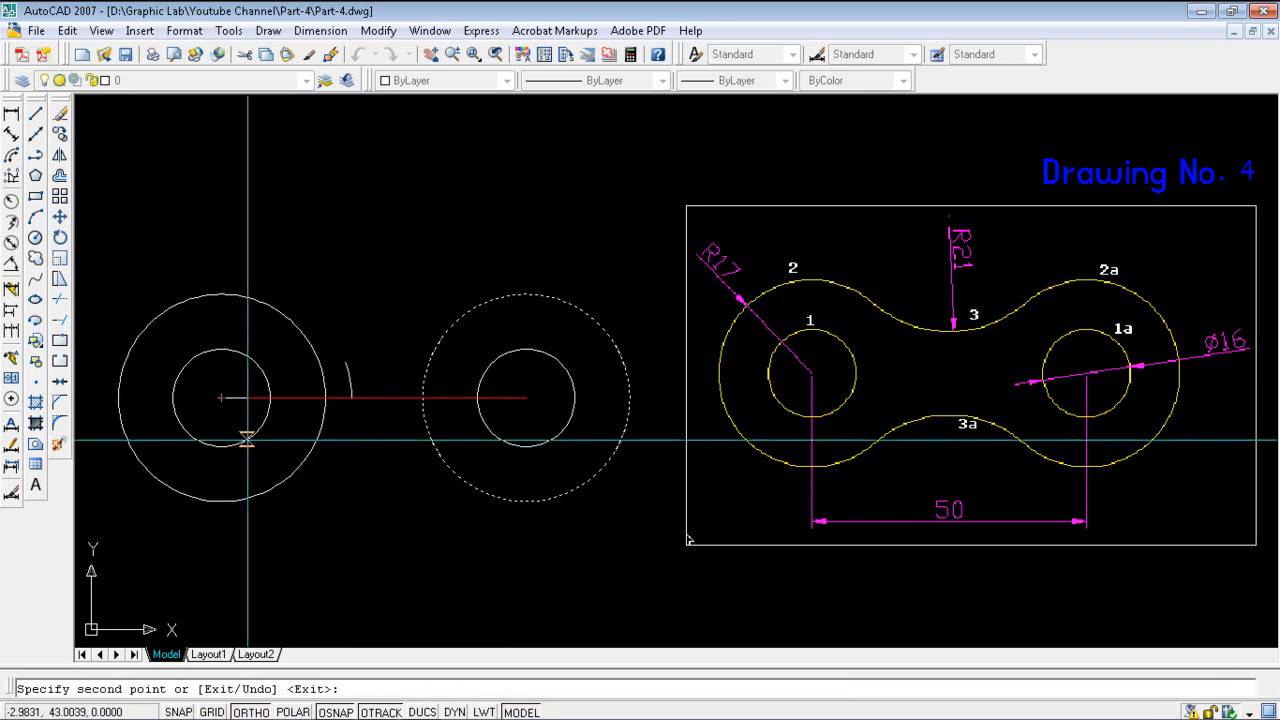
key(Return)
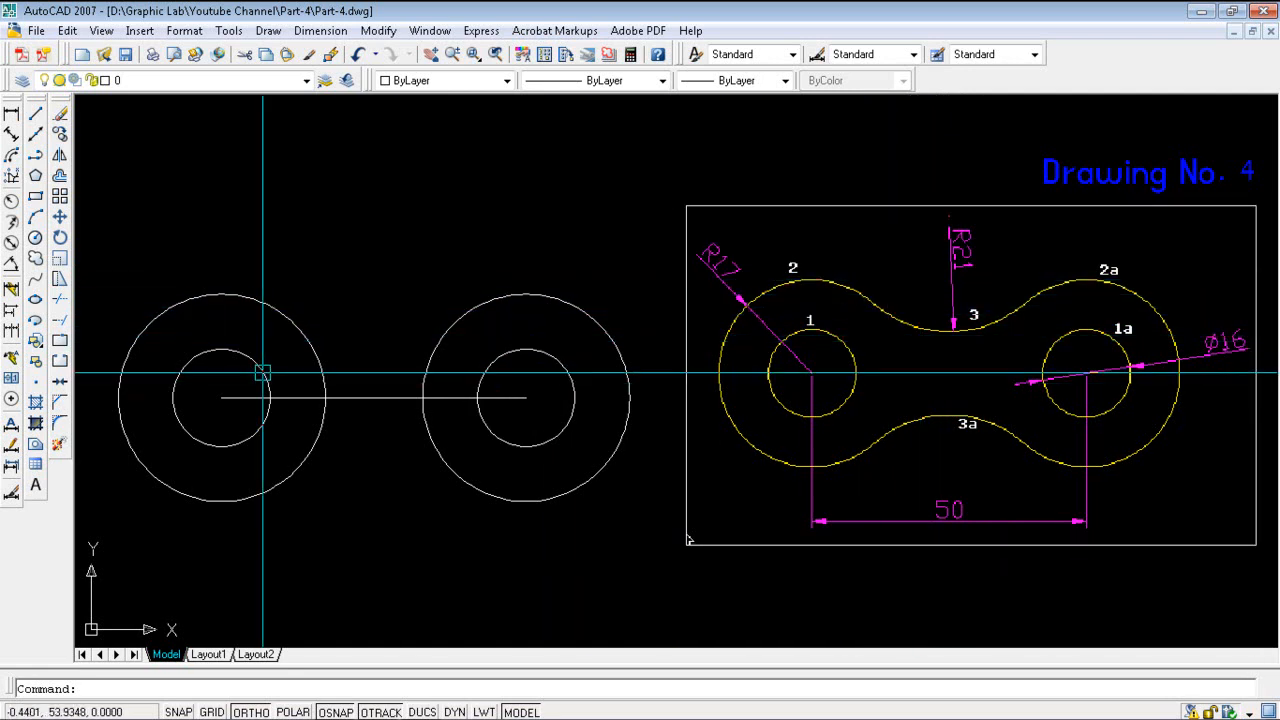
Step: Draw a Tan, Tan, Radius circle of radius 21 tangent to the upper inner sides of both large circles
click(268, 32)
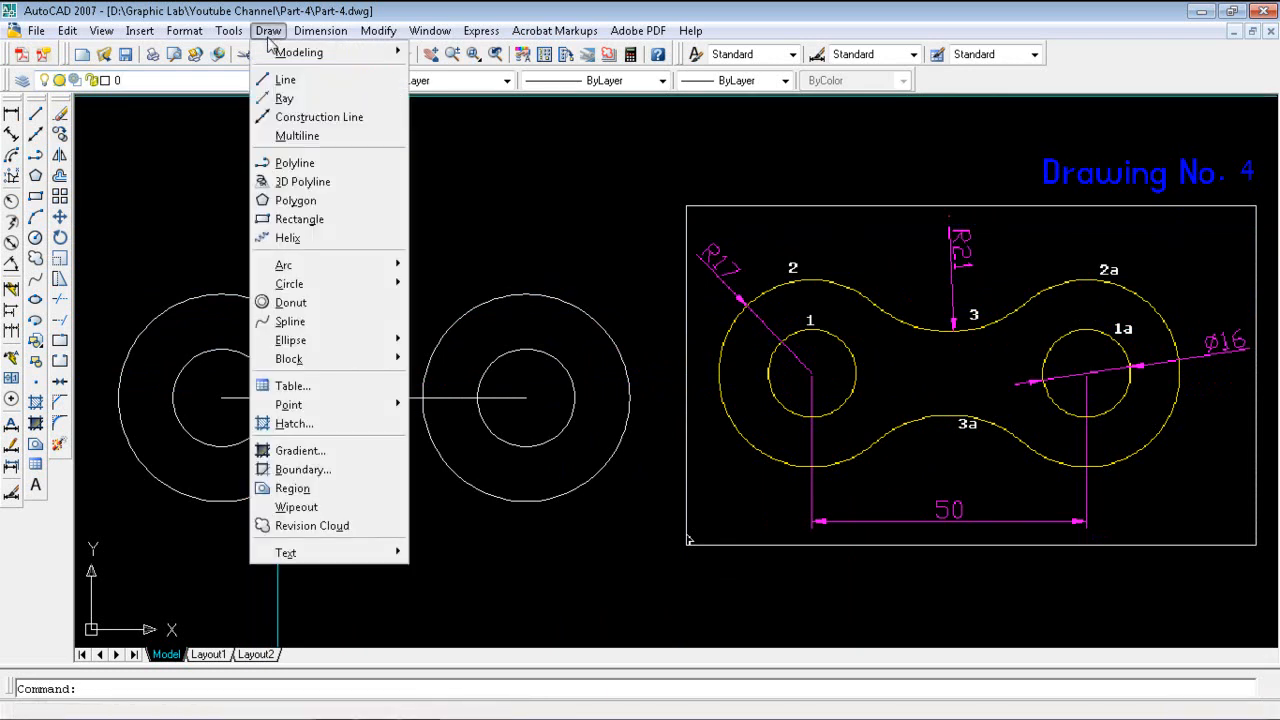
mouse_move(327, 272)
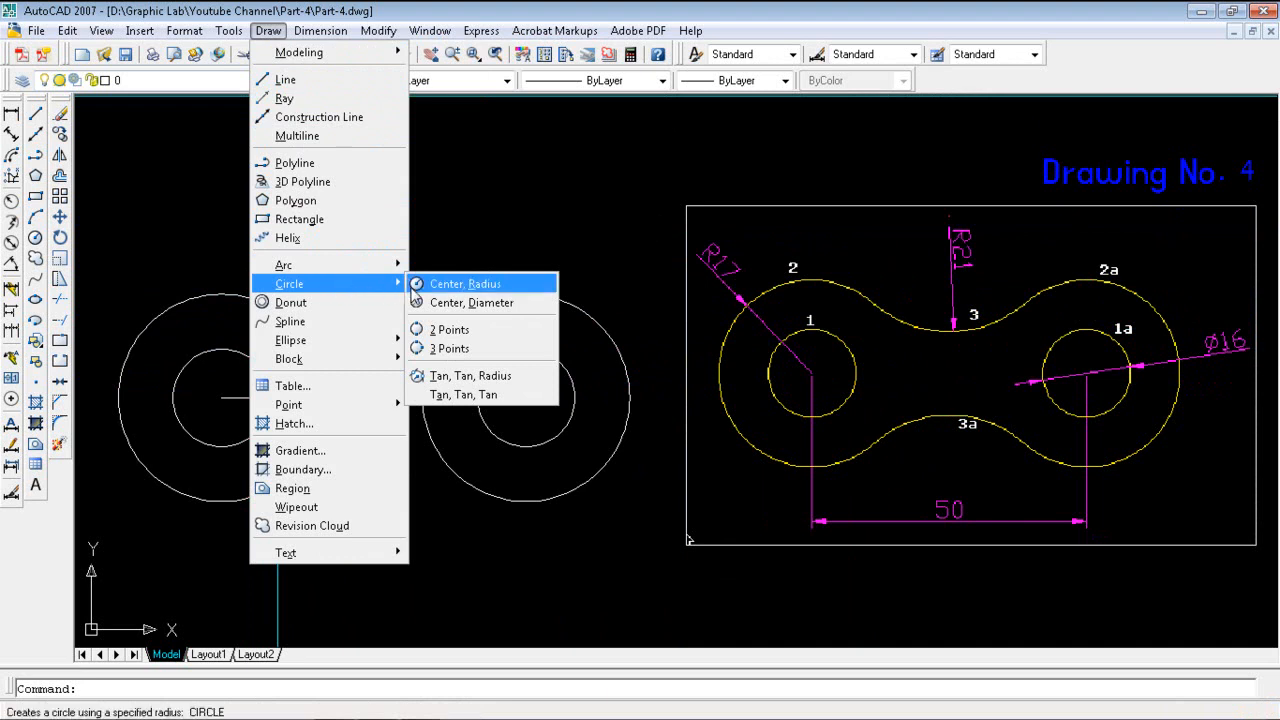
click(499, 384)
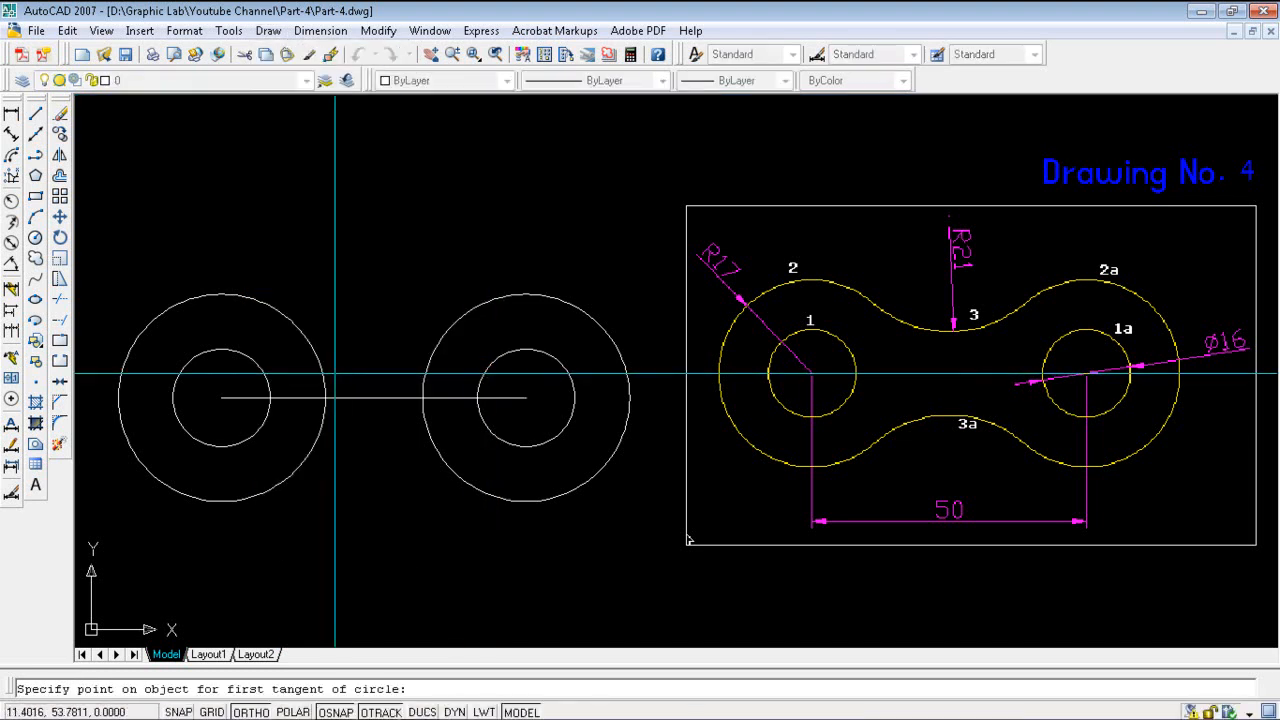
click(291, 320)
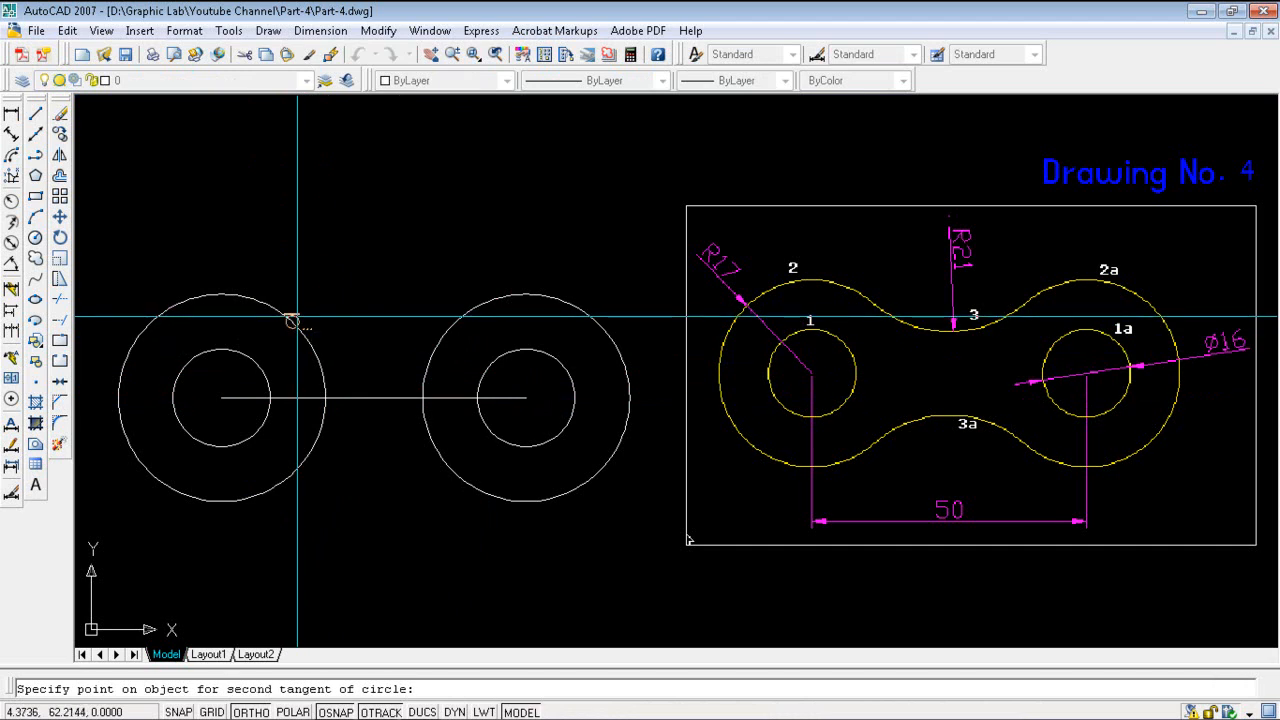
click(446, 329)
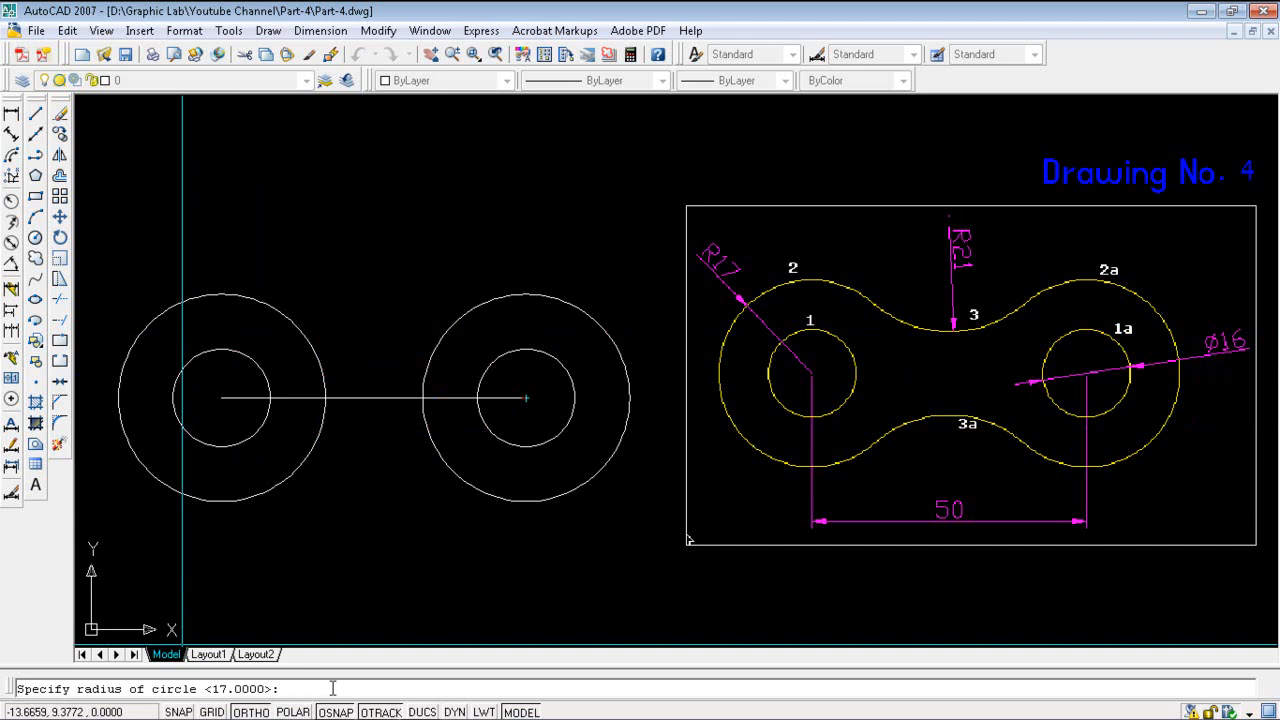
text(21)
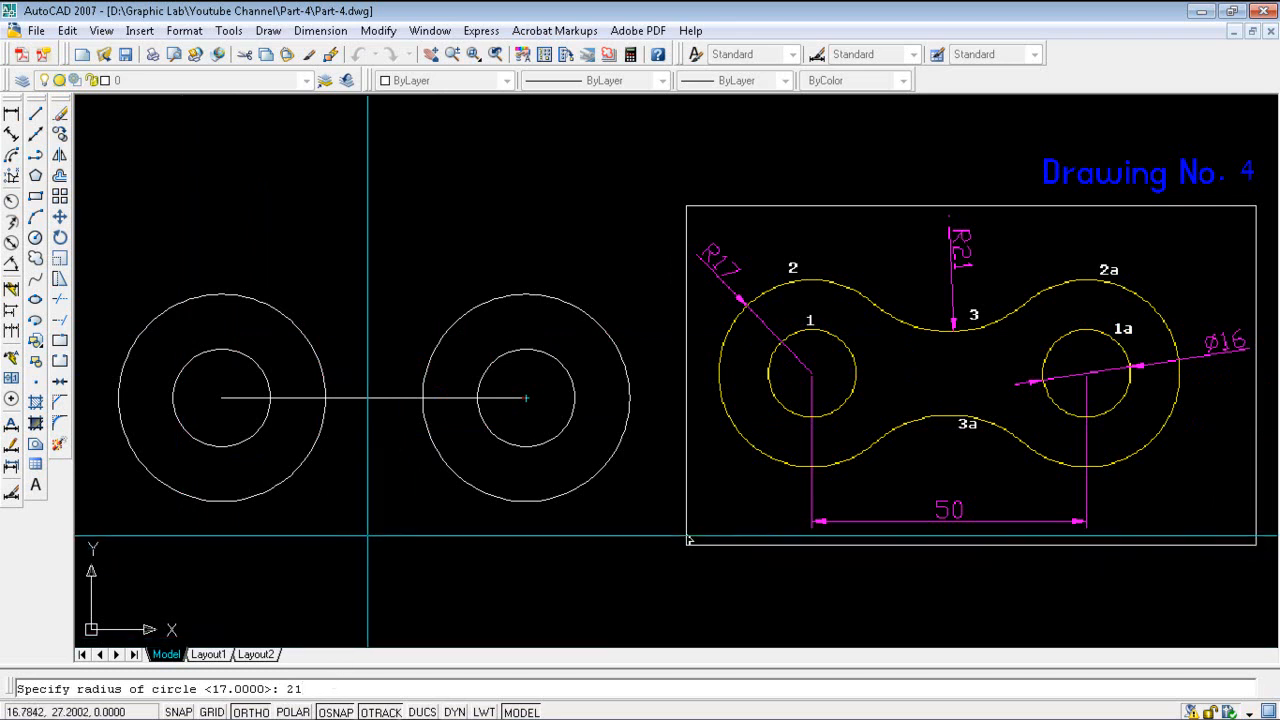
key(Return)
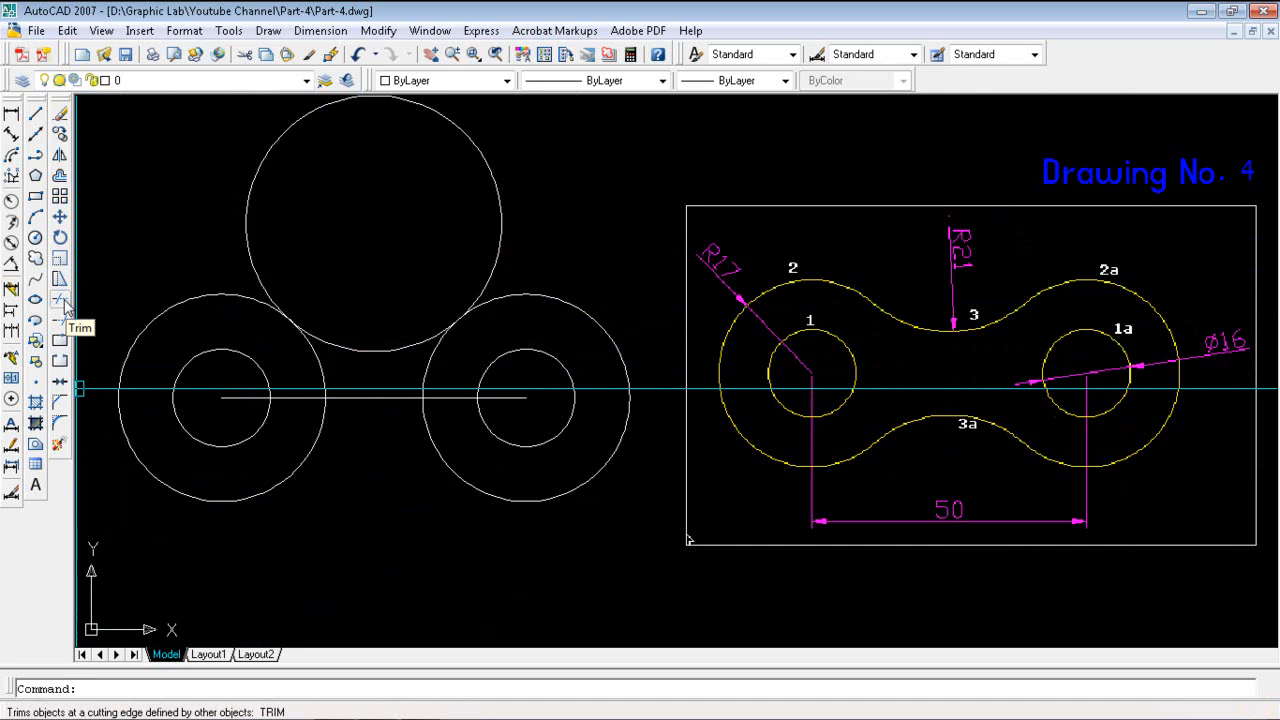
Step: Trim away the upper part of the radius 21 circle, keeping only the arc between the two large circles
click(63, 301)
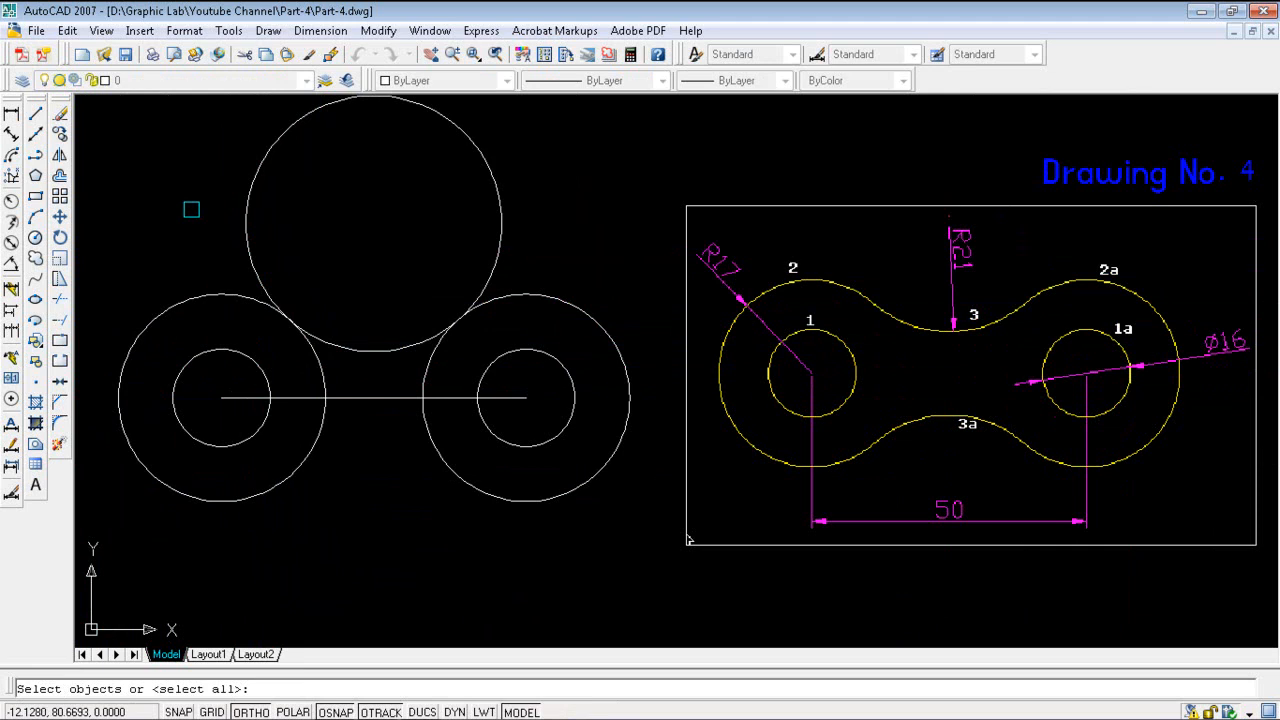
key(Return)
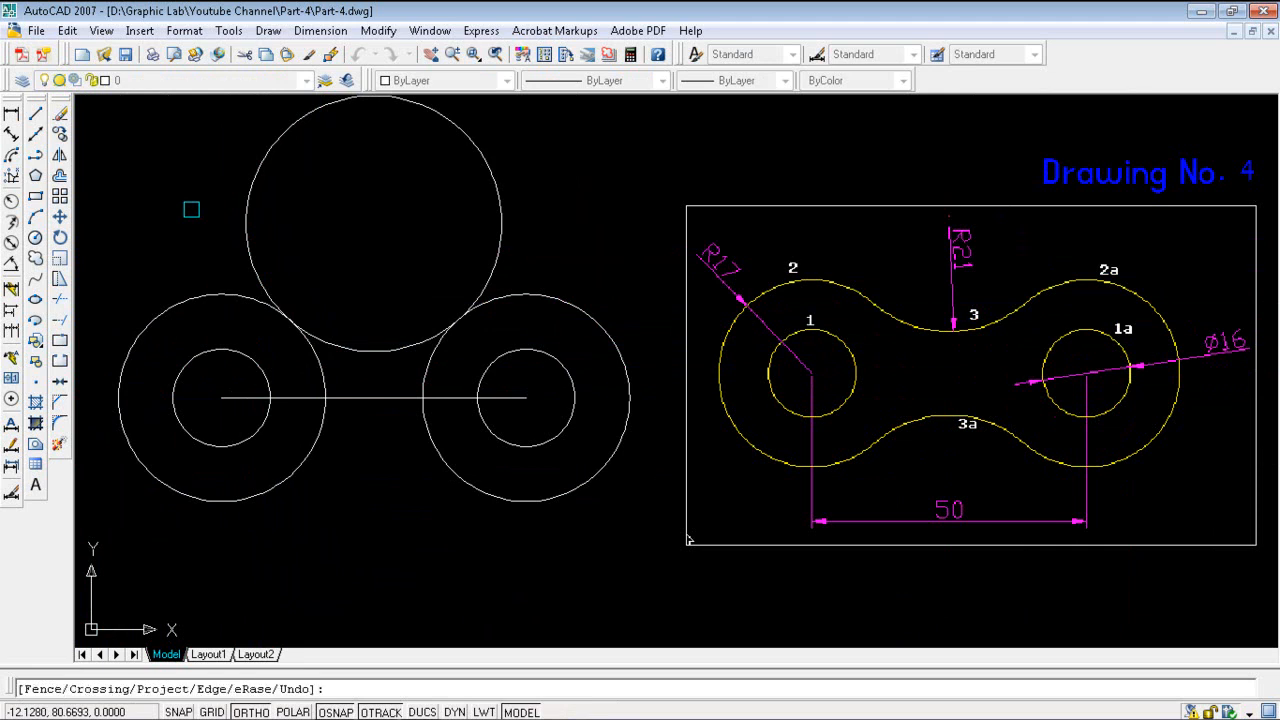
click(245, 205)
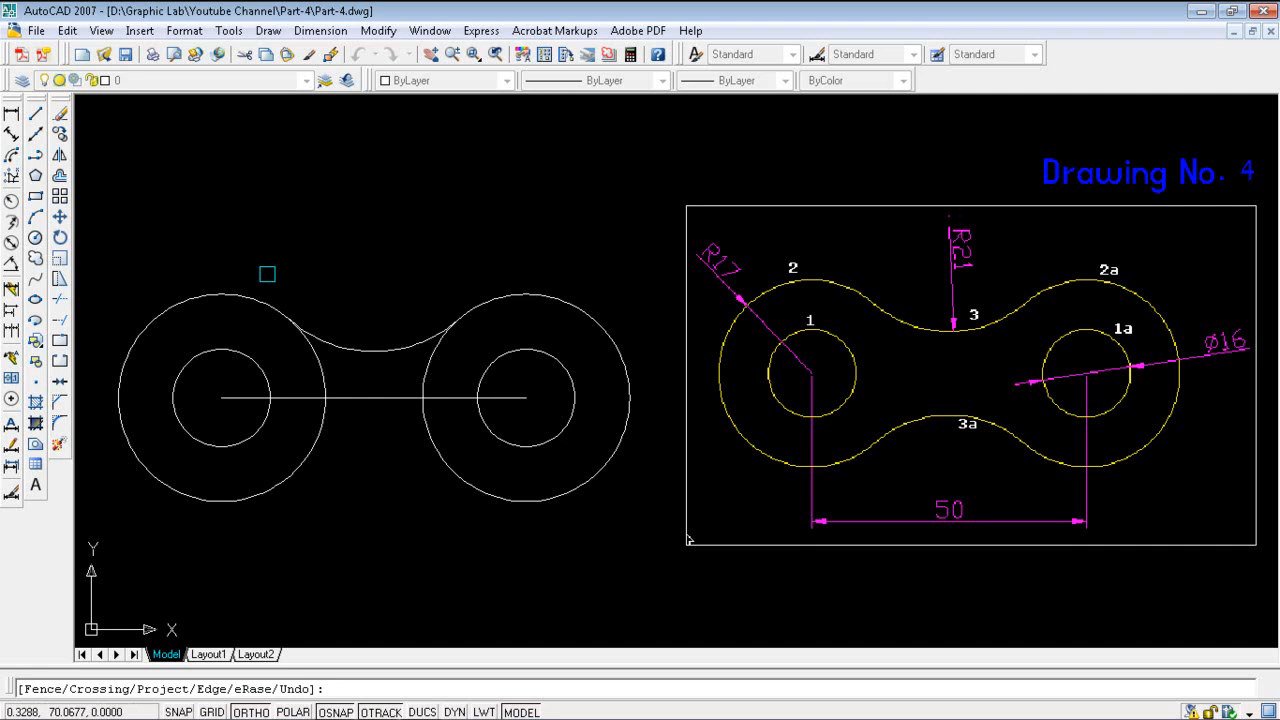
key(Return)
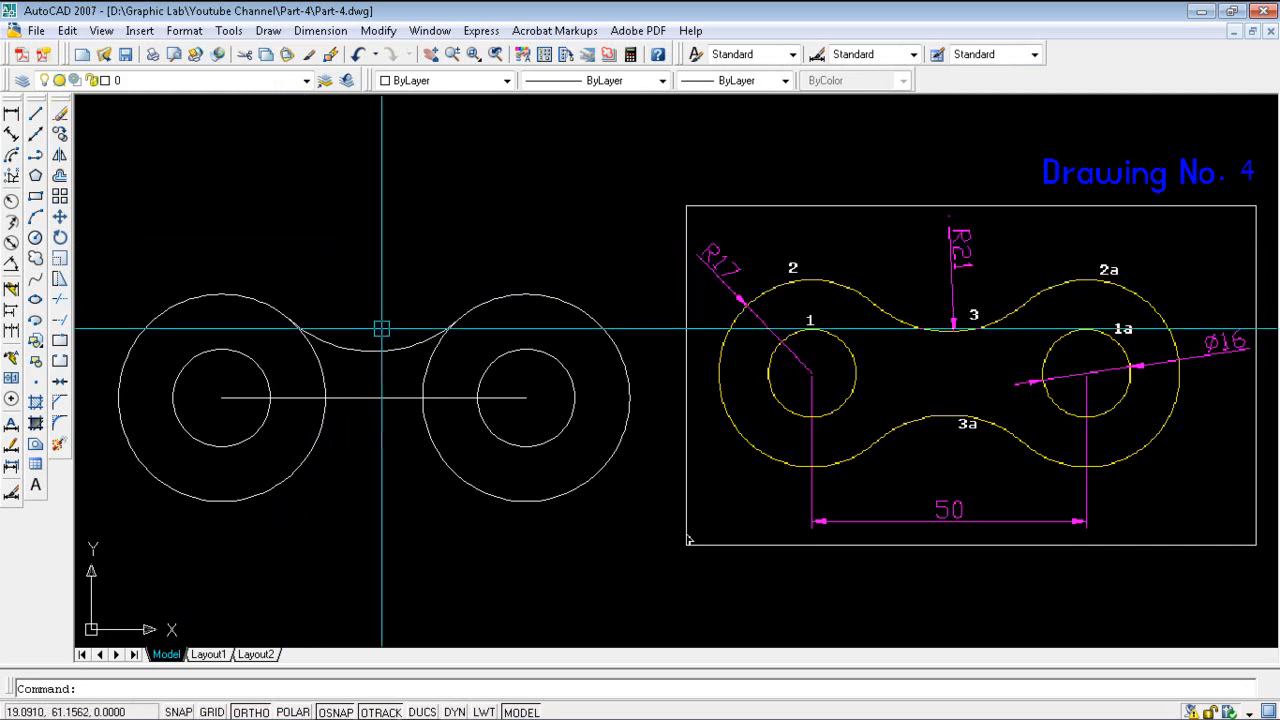
Step: Mirror the upper connecting arc about the horizontal line between the circle centers, keeping the original arc
click(59, 158)
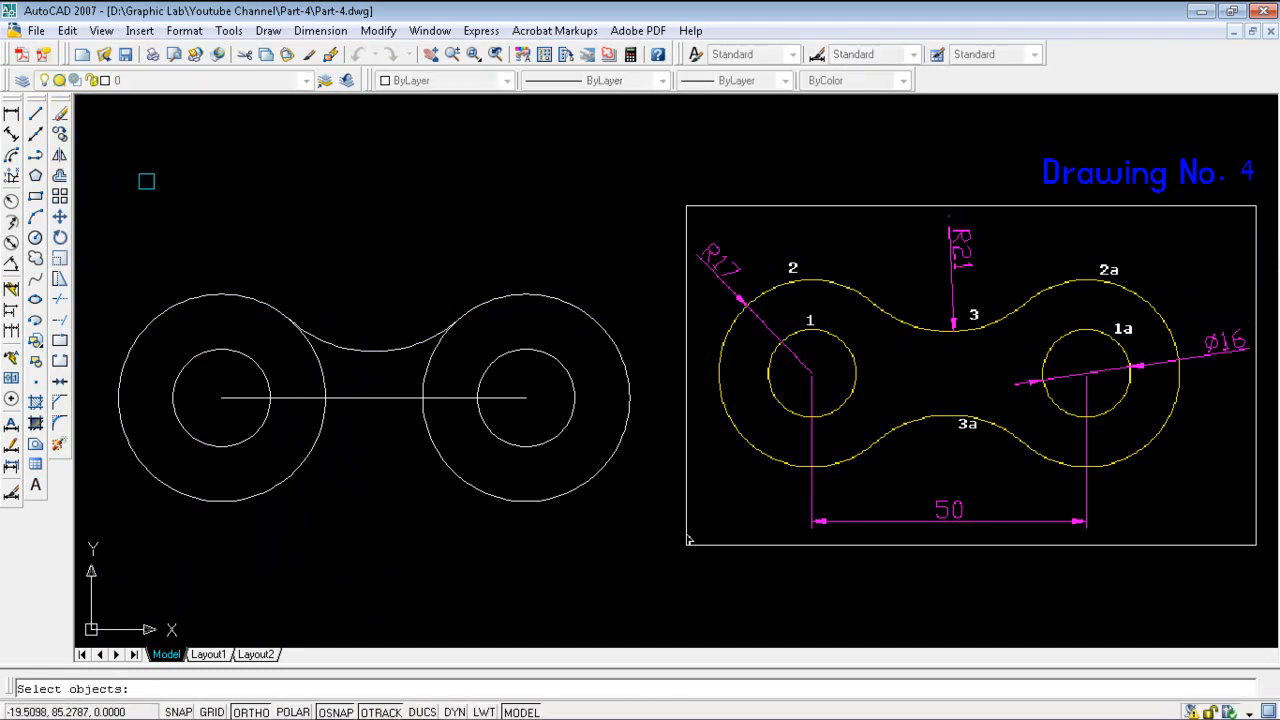
click(362, 349)
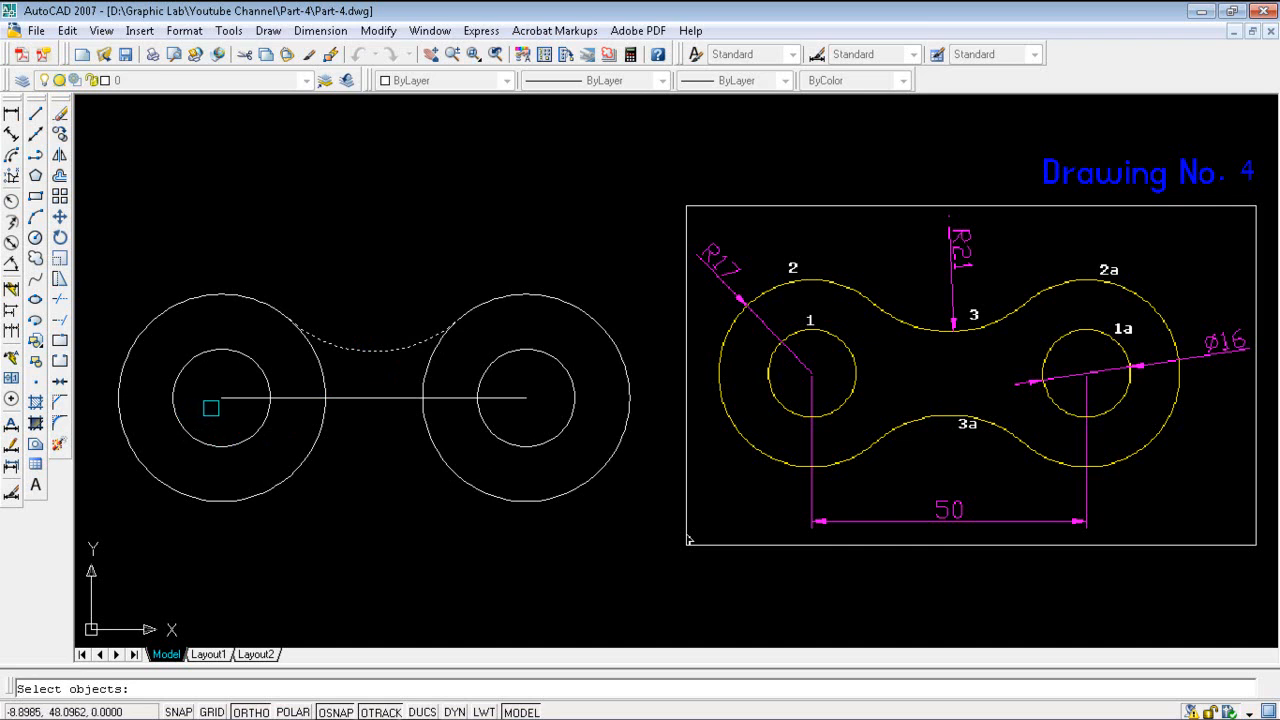
key(Return)
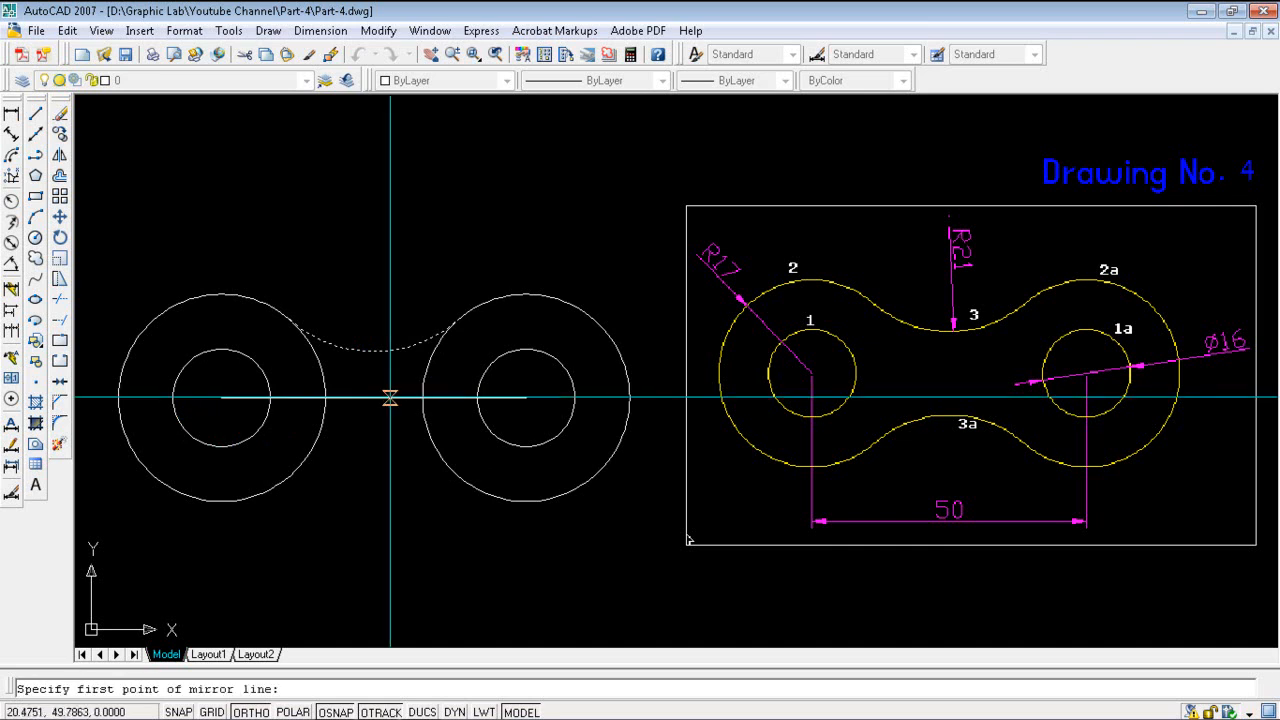
click(526, 398)
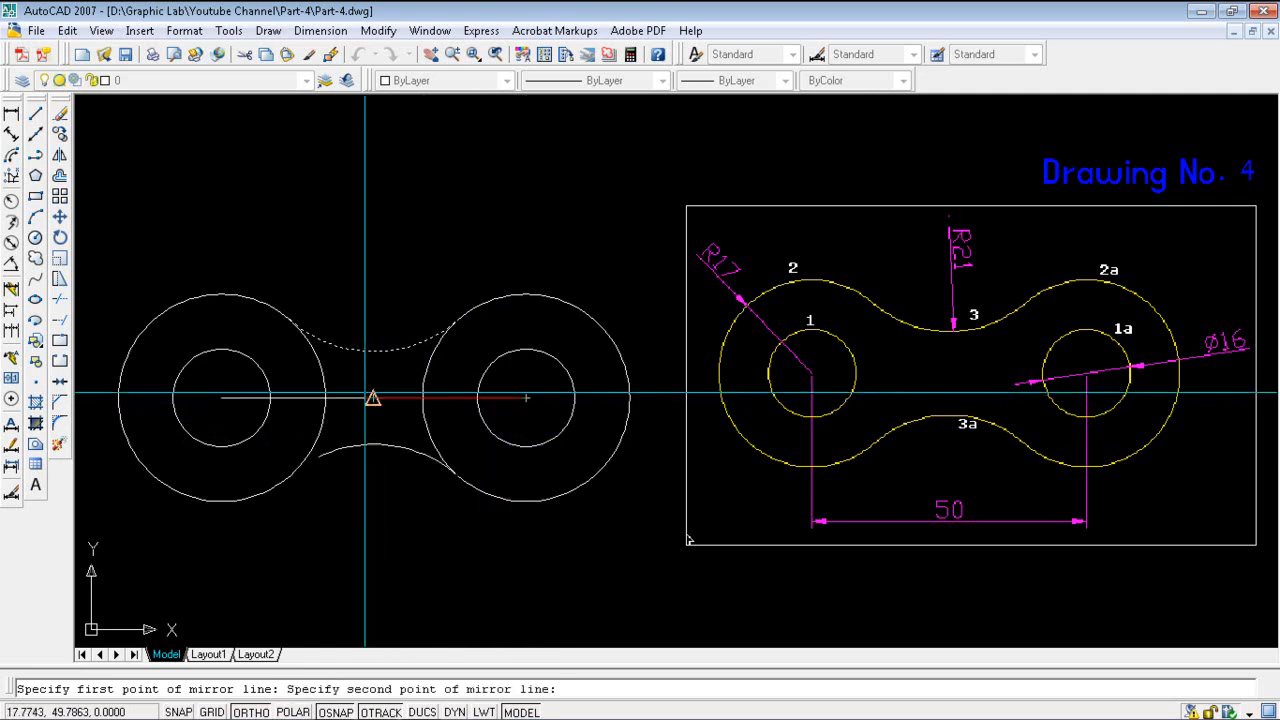
click(221, 398)
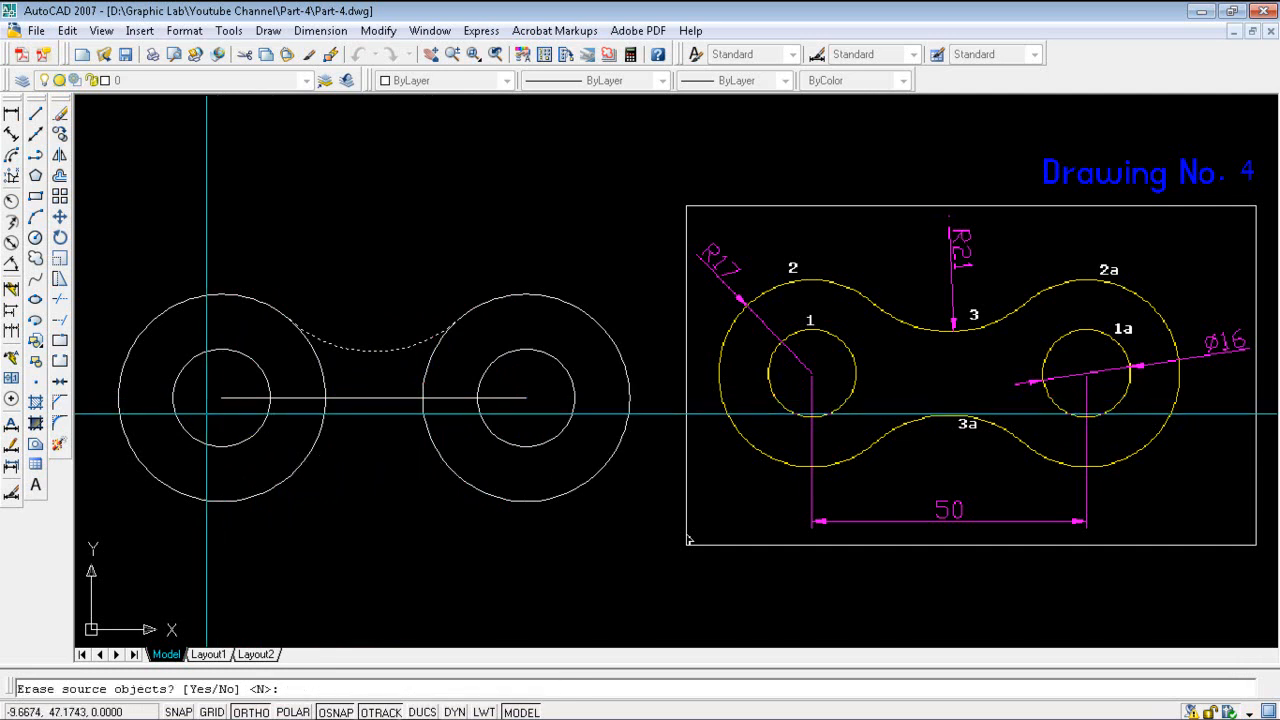
key(Return)
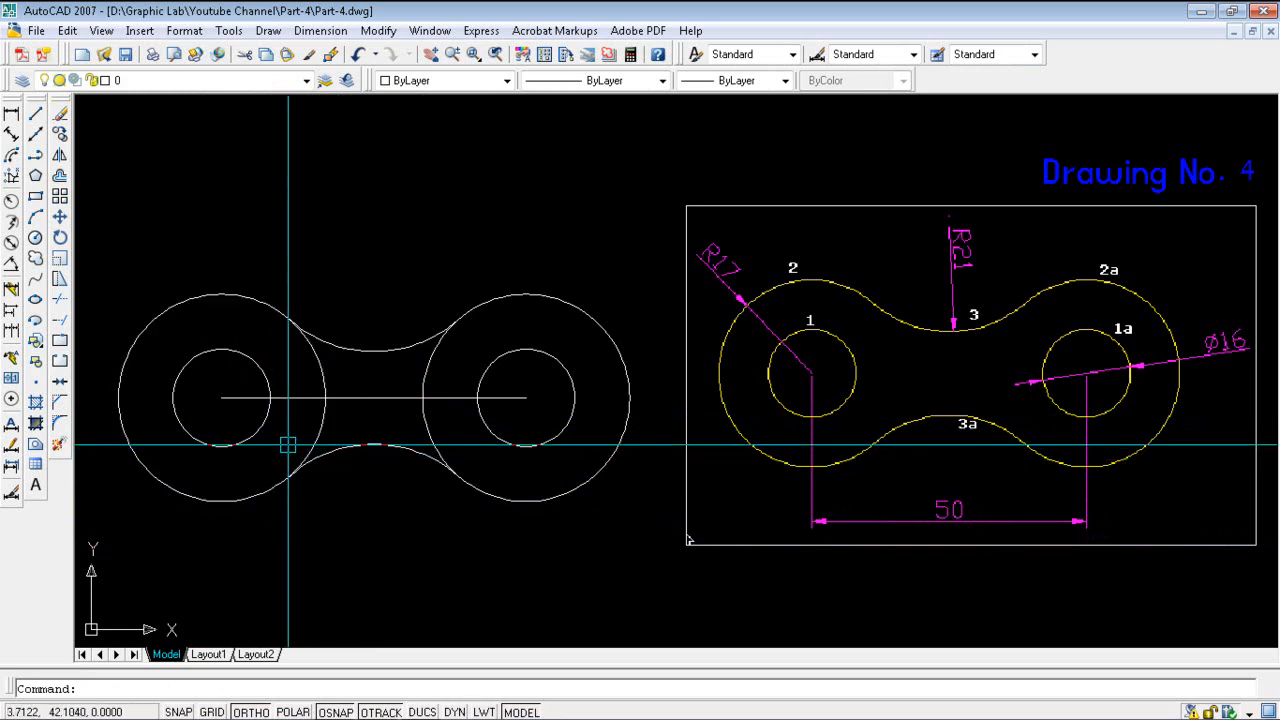
Step: Erase the horizontal center line and trim away the inner portions of both large circles between the two connecting arcs
click(381, 400)
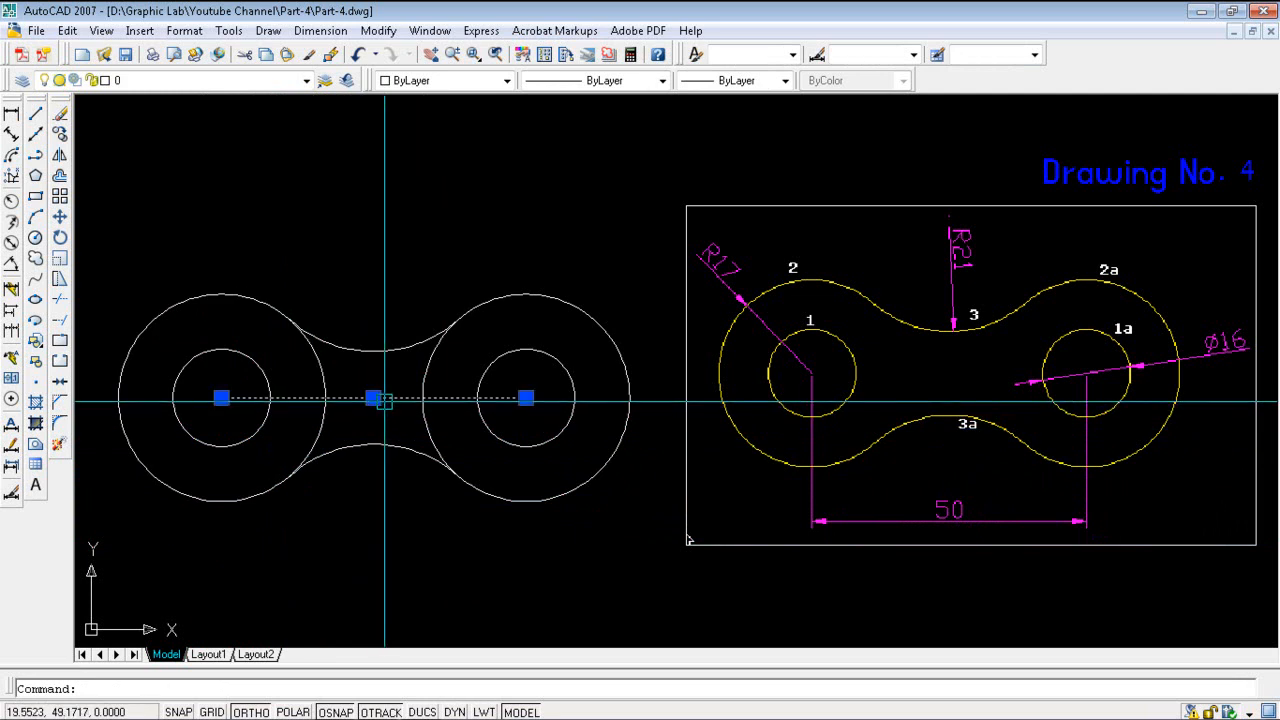
click(60, 117)
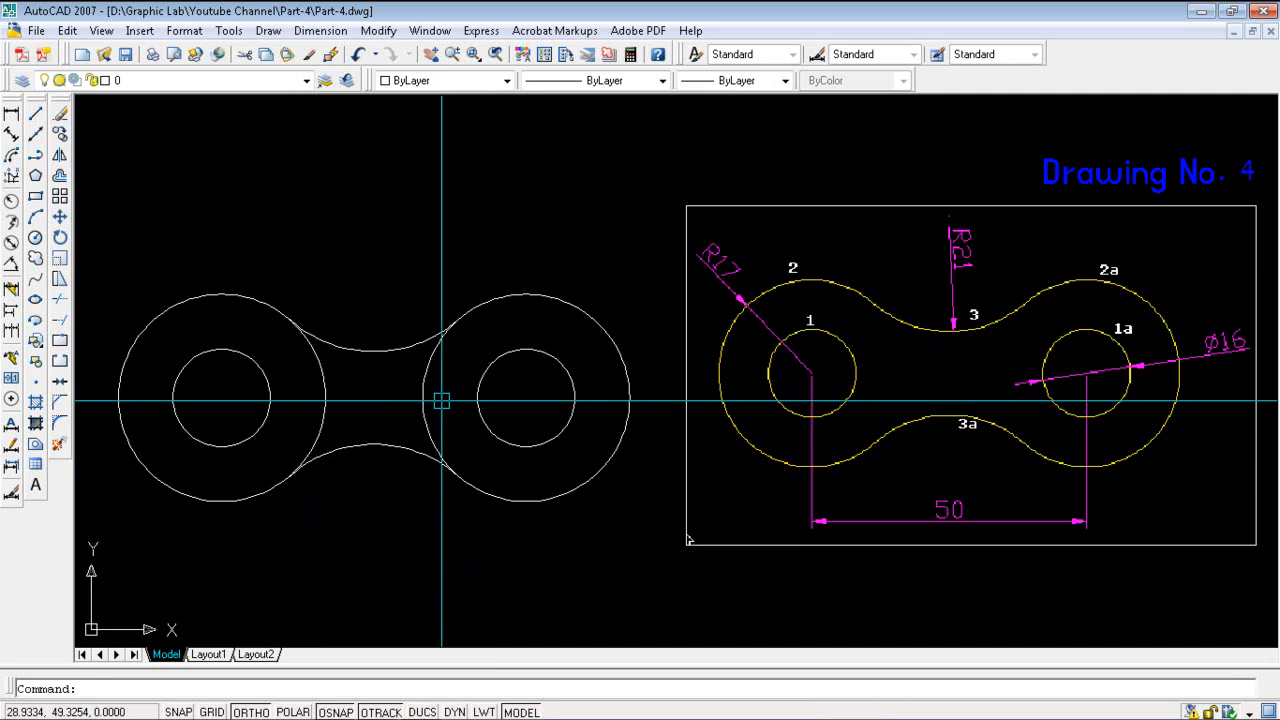
click(60, 305)
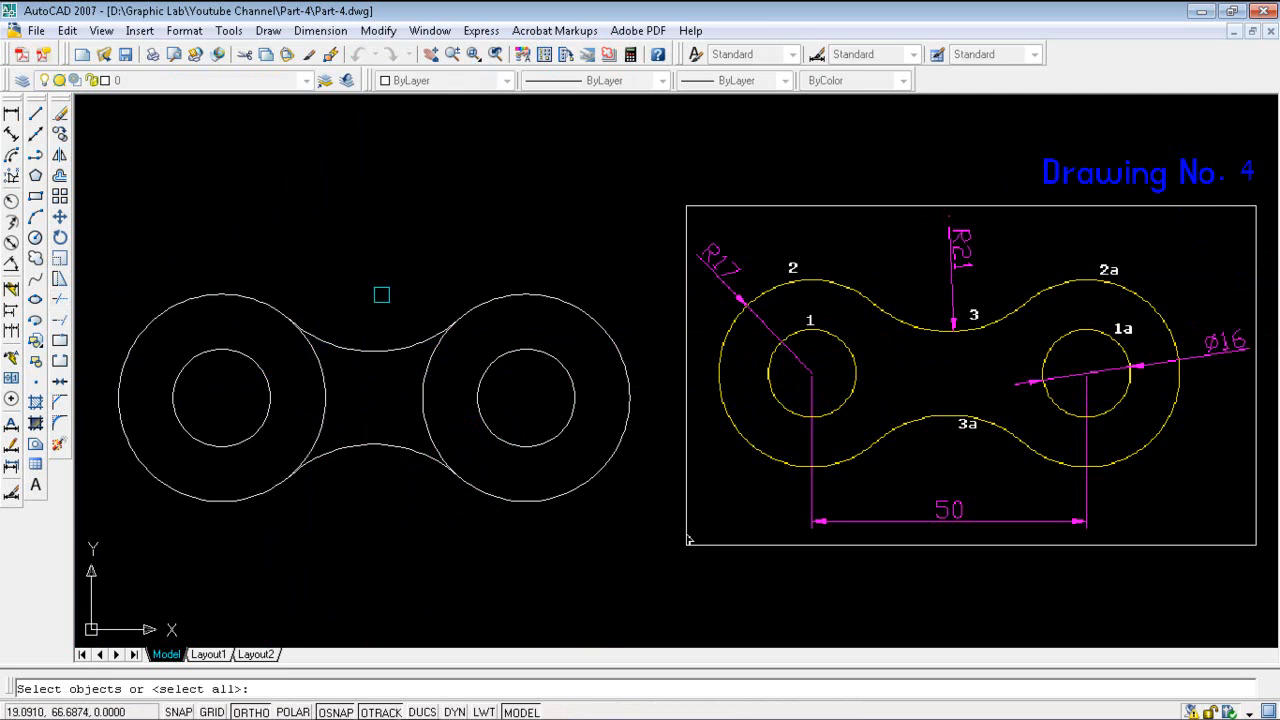
key(Return)
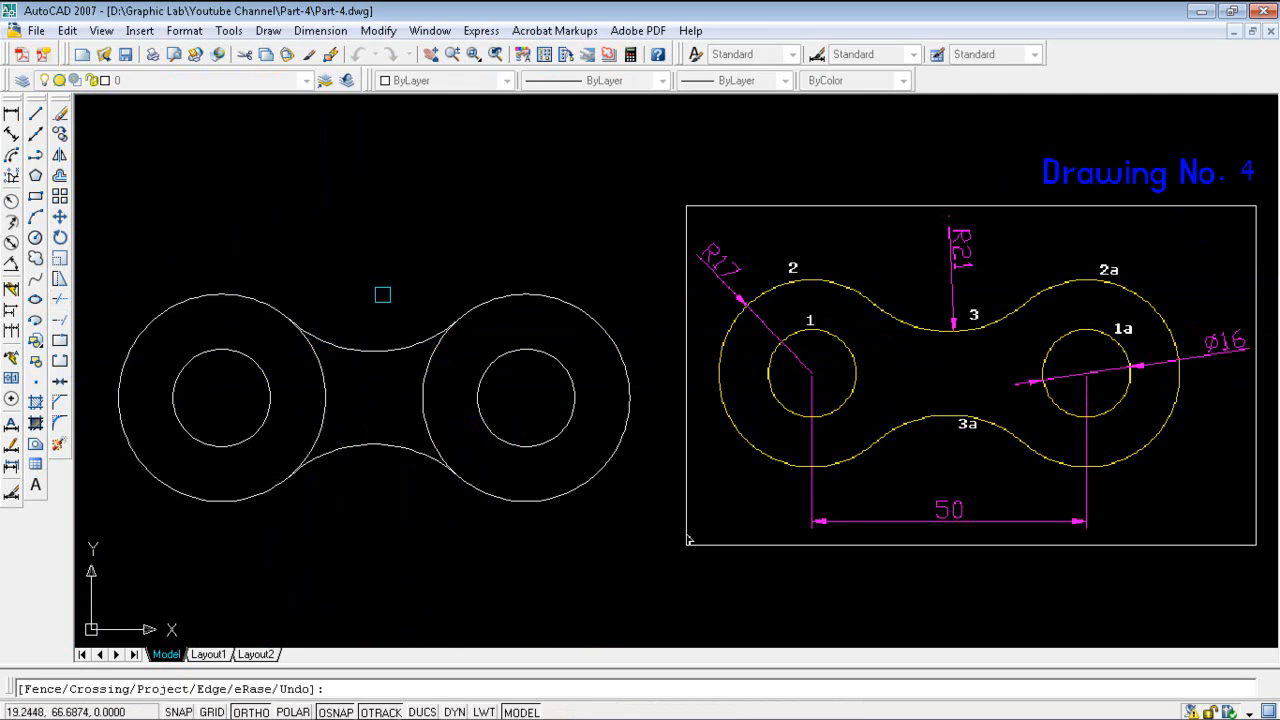
click(423, 398)
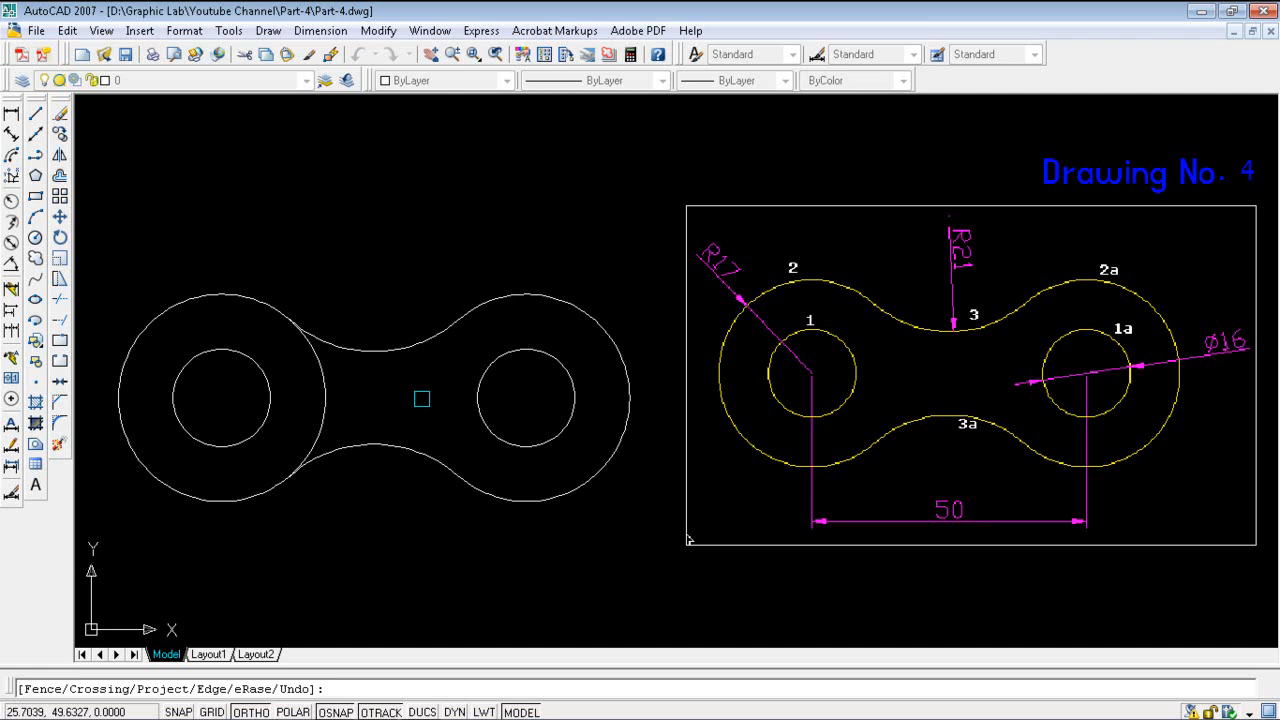
click(323, 398)
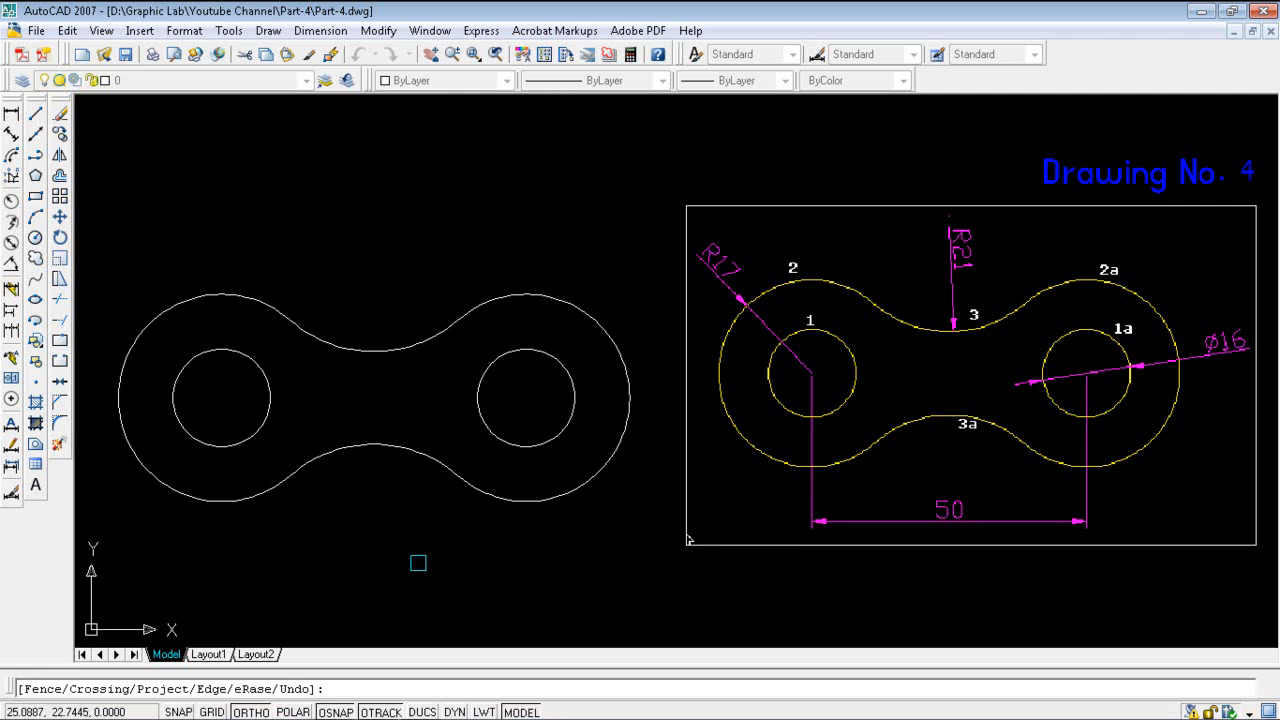
key(Return)
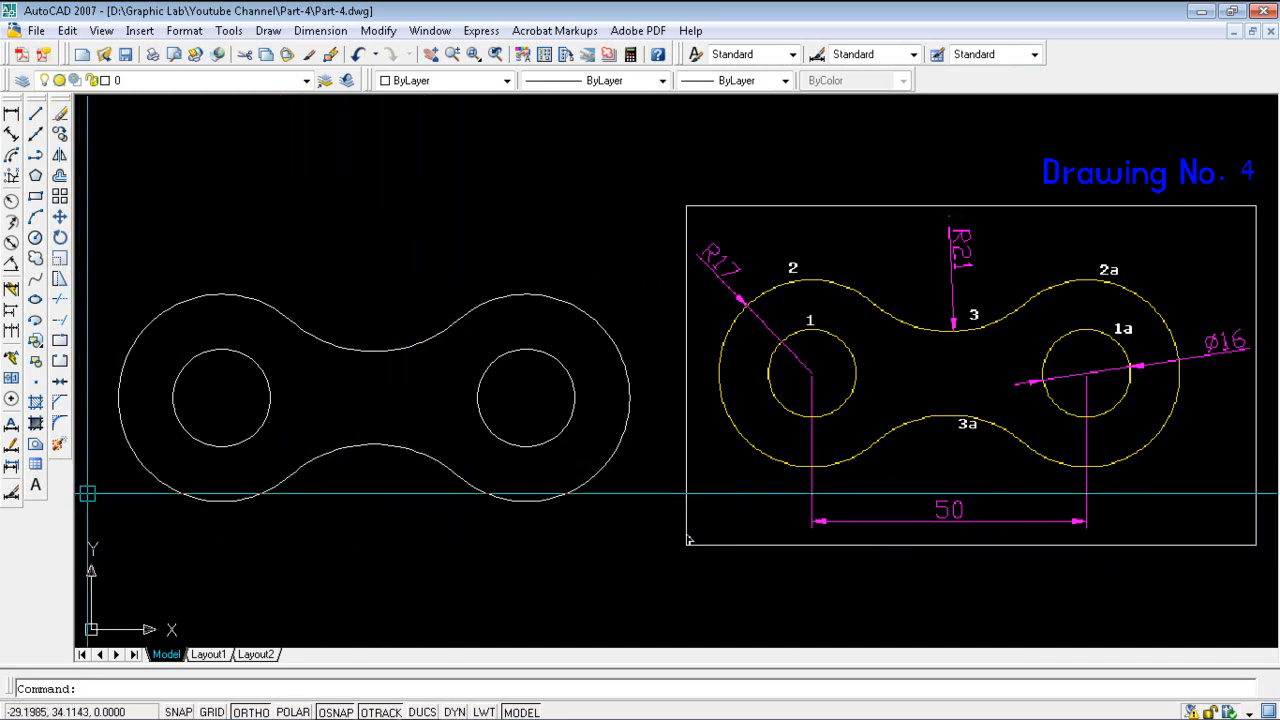
Step: Add a radius dimension to the upper connecting arc, placing its text above the arc
click(12, 202)
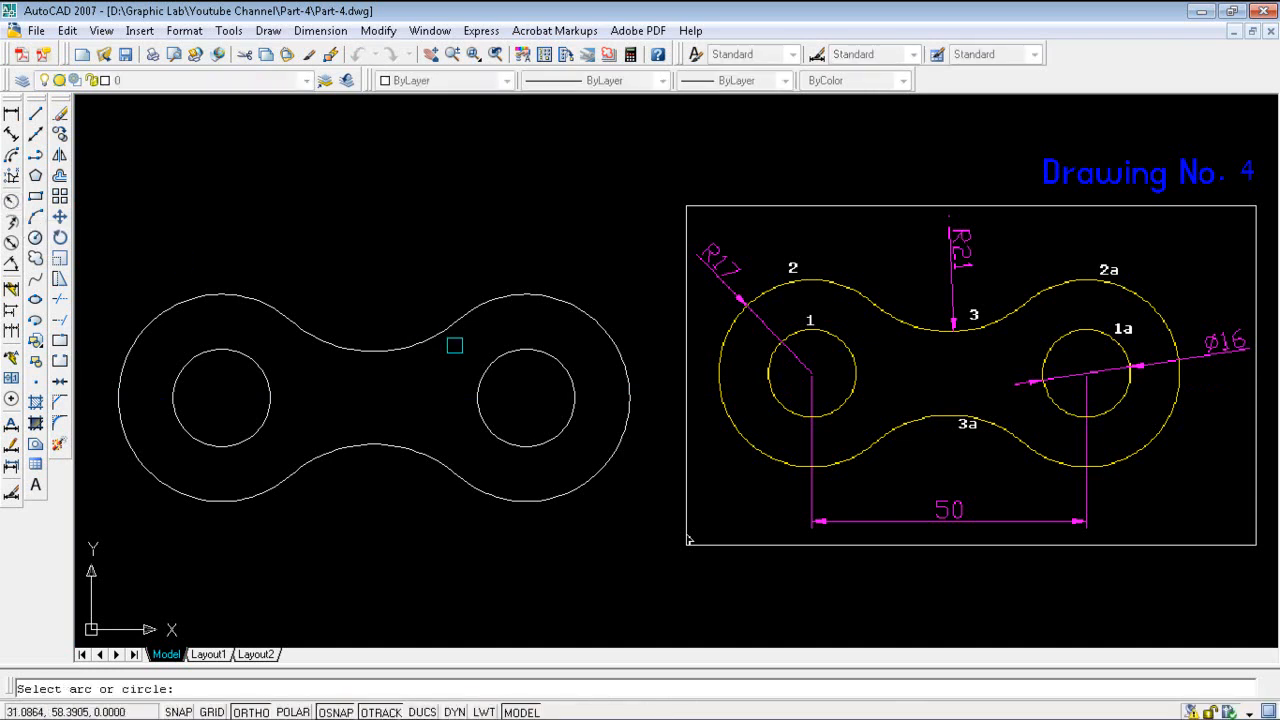
click(370, 348)
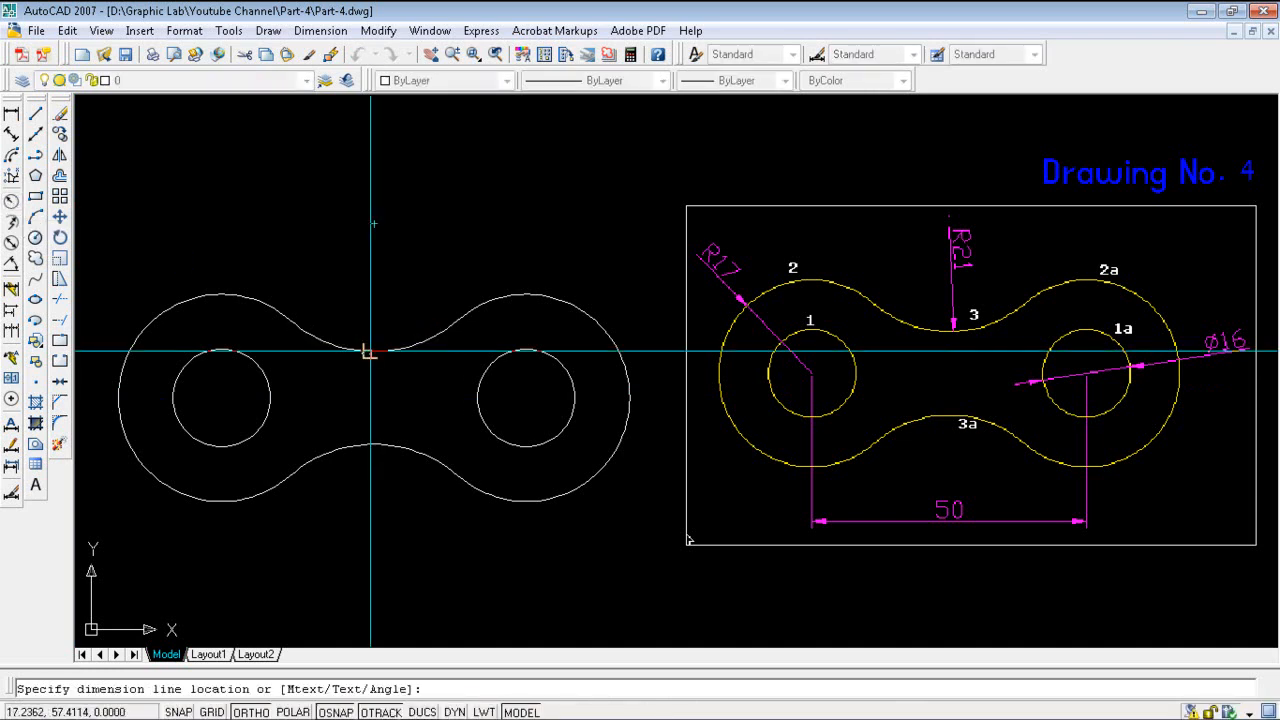
click(386, 273)
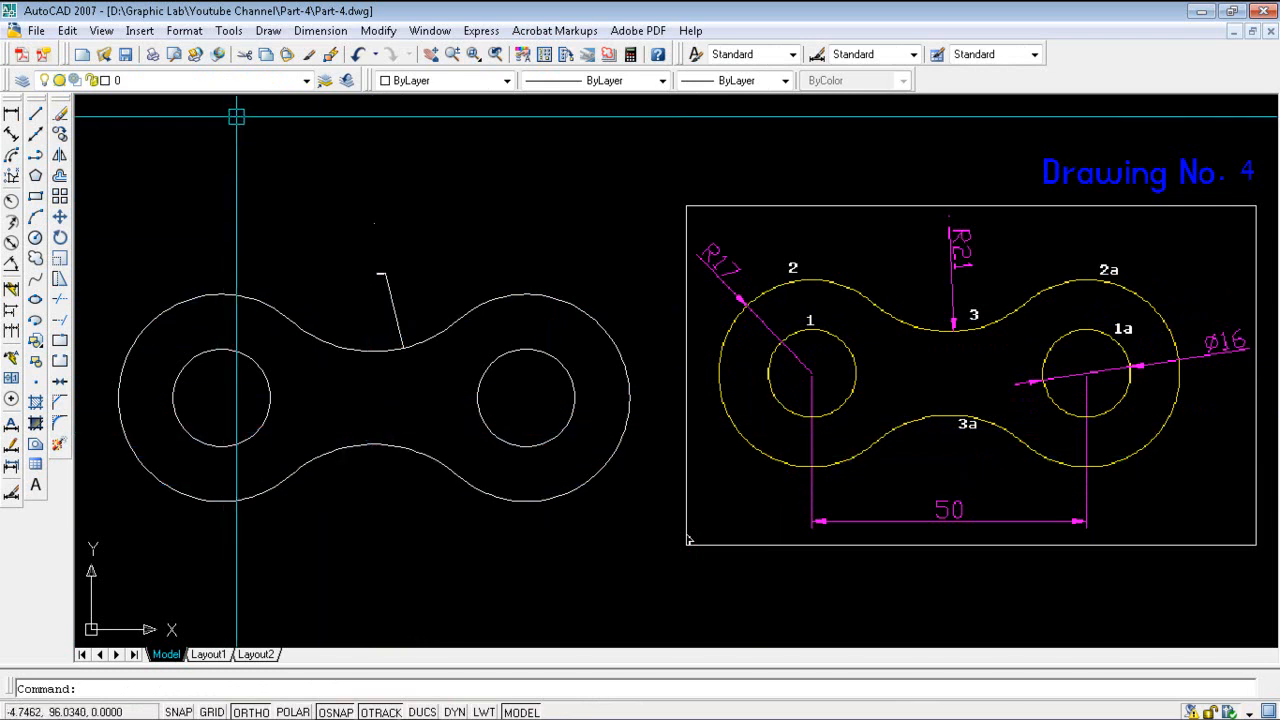
Step: Modify the Standard dimension style to a text height of 2 and an arrow size of 1.5
click(190, 32)
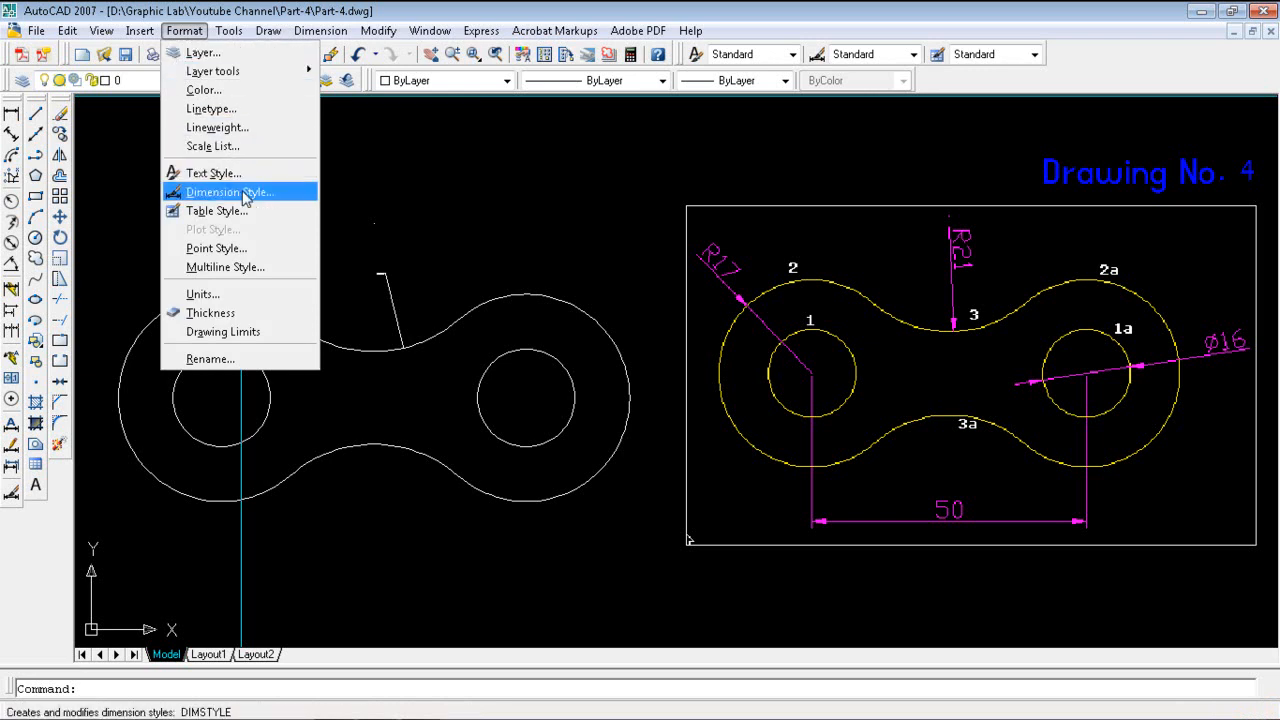
click(229, 192)
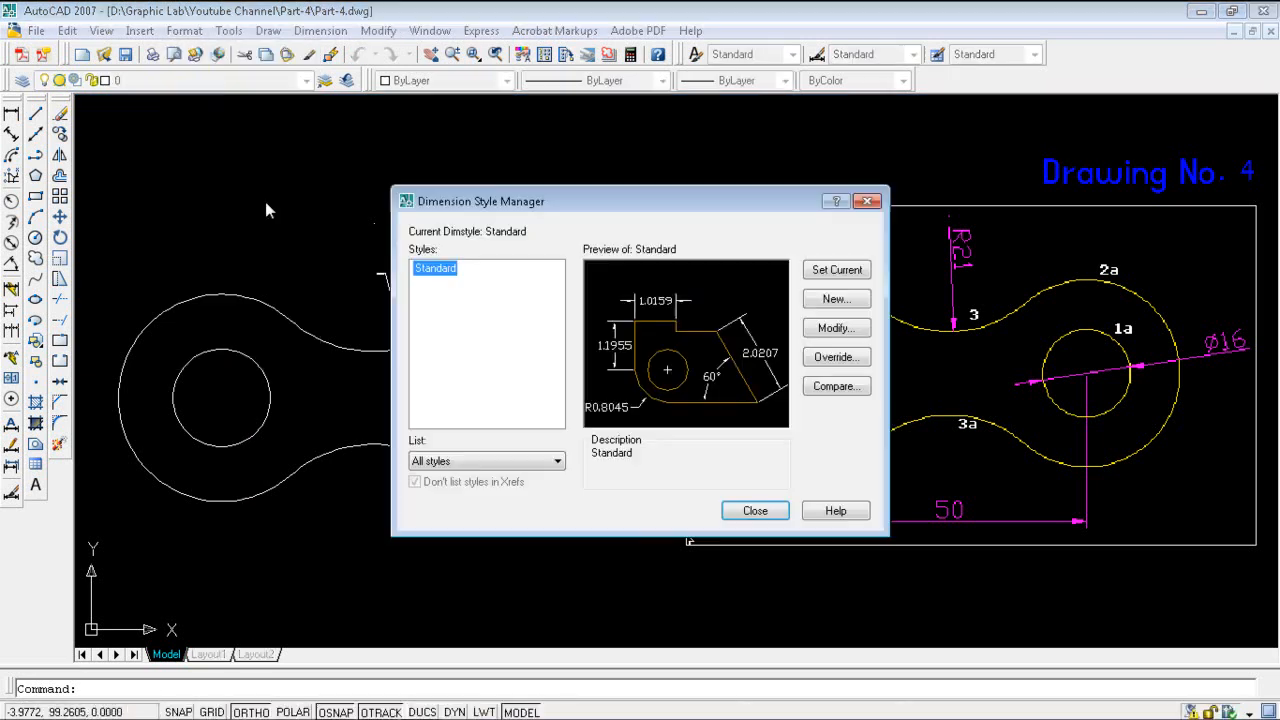
click(836, 337)
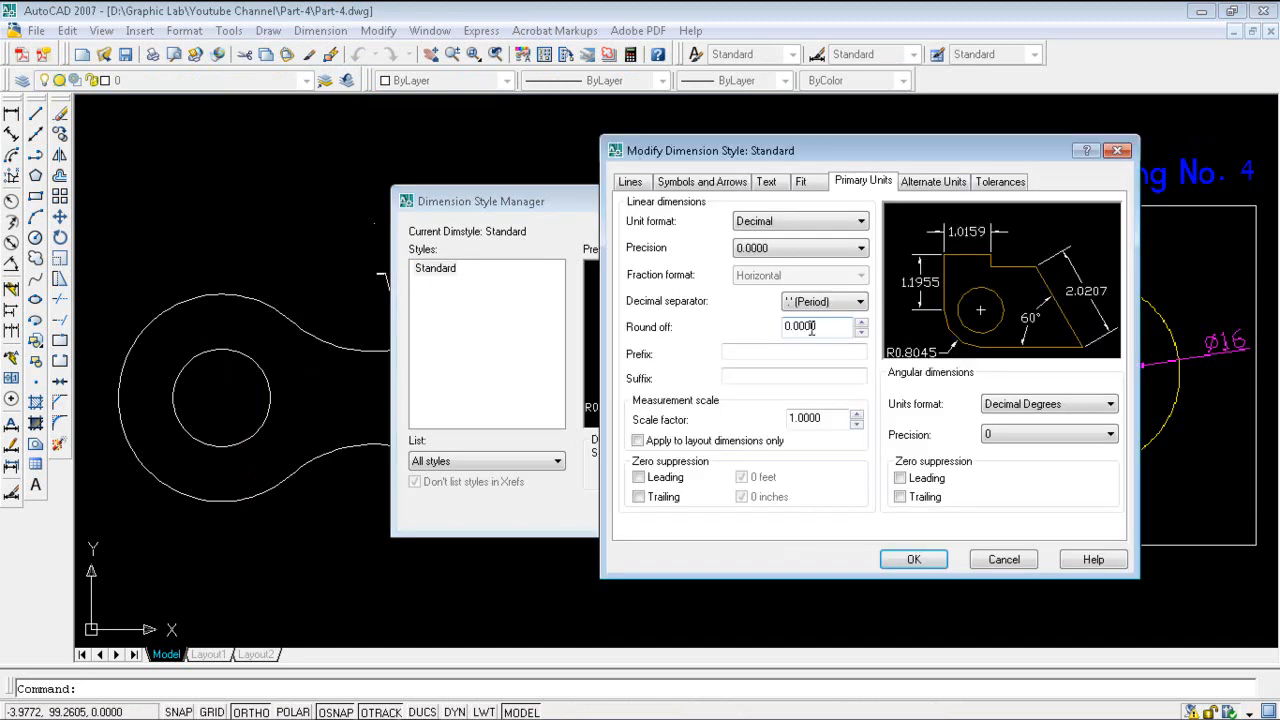
click(767, 182)
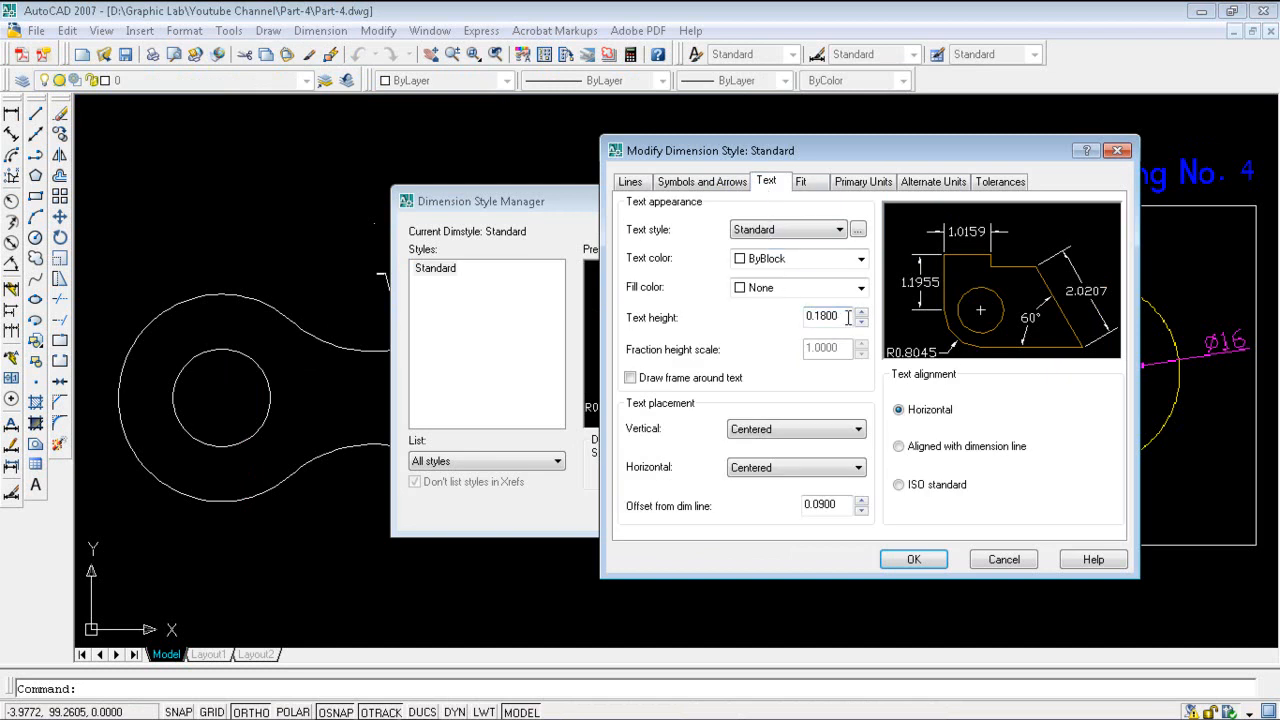
drag(850, 316, 775, 317)
text(2)
click(714, 184)
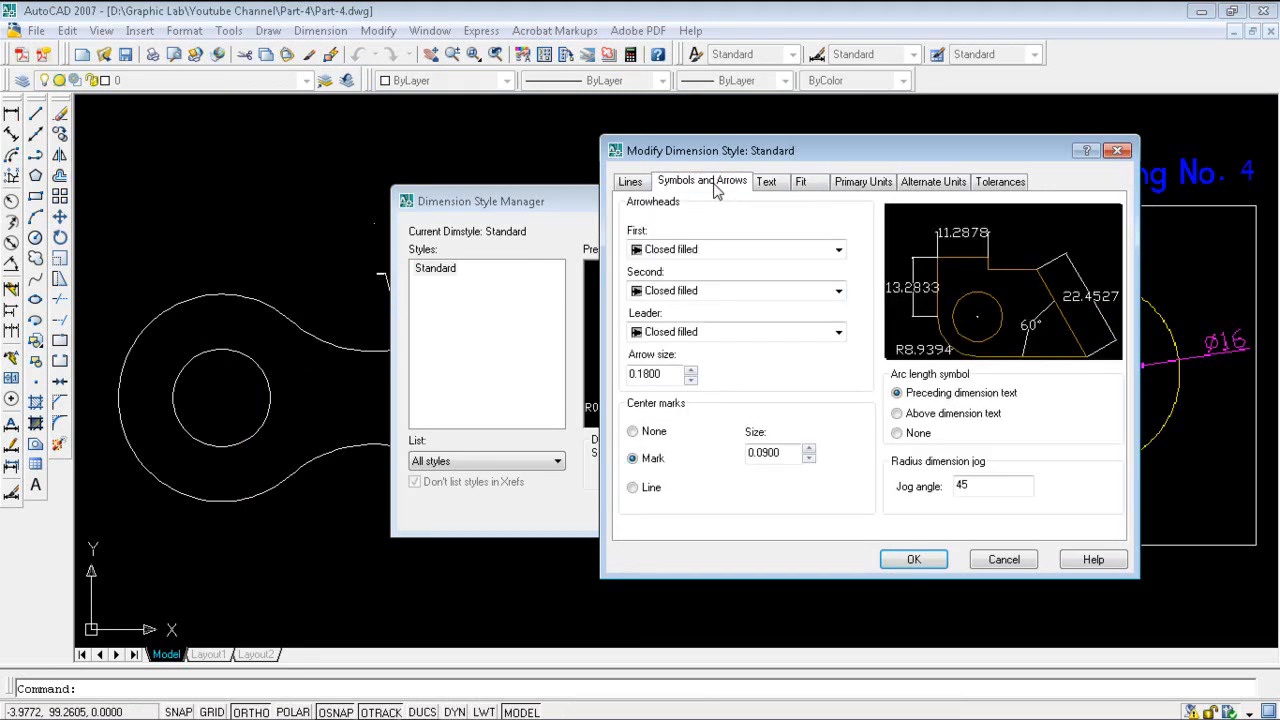
double_click(668, 373)
text(1.5)
click(913, 561)
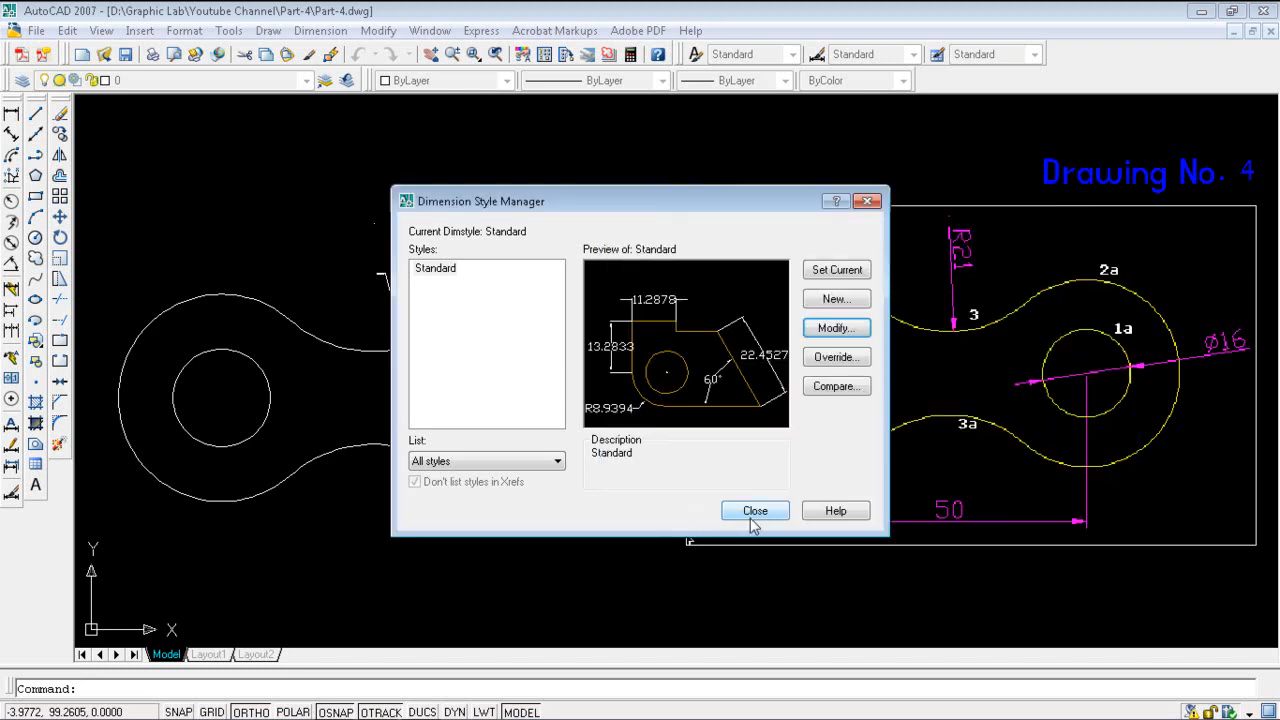
click(755, 512)
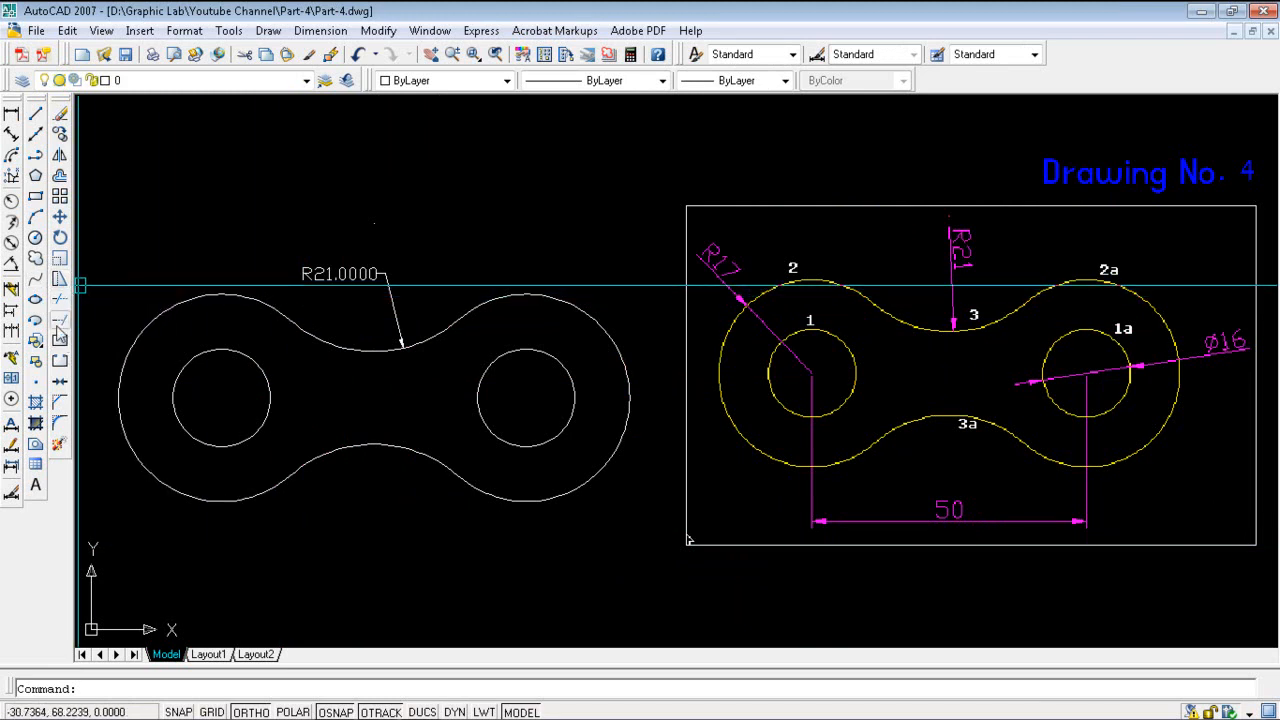
Step: Add a radius dimension to the large left end arc, placing its text above and outside the outline
click(12, 201)
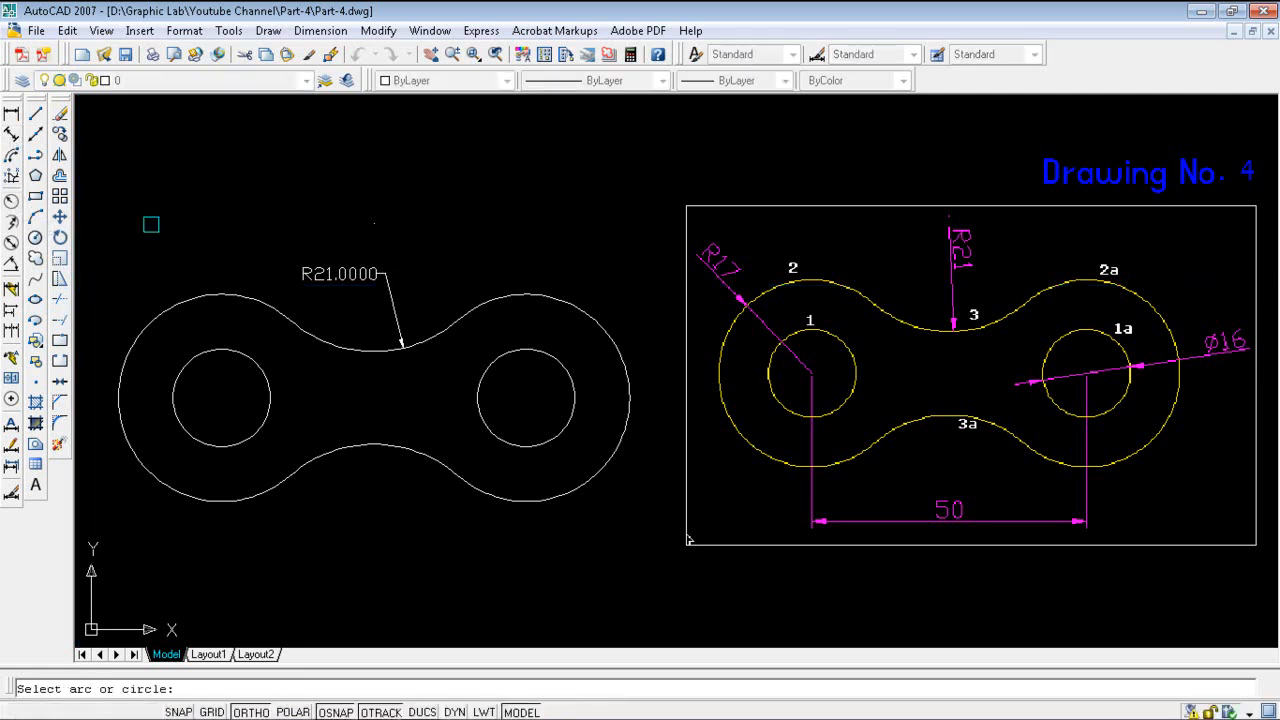
click(162, 295)
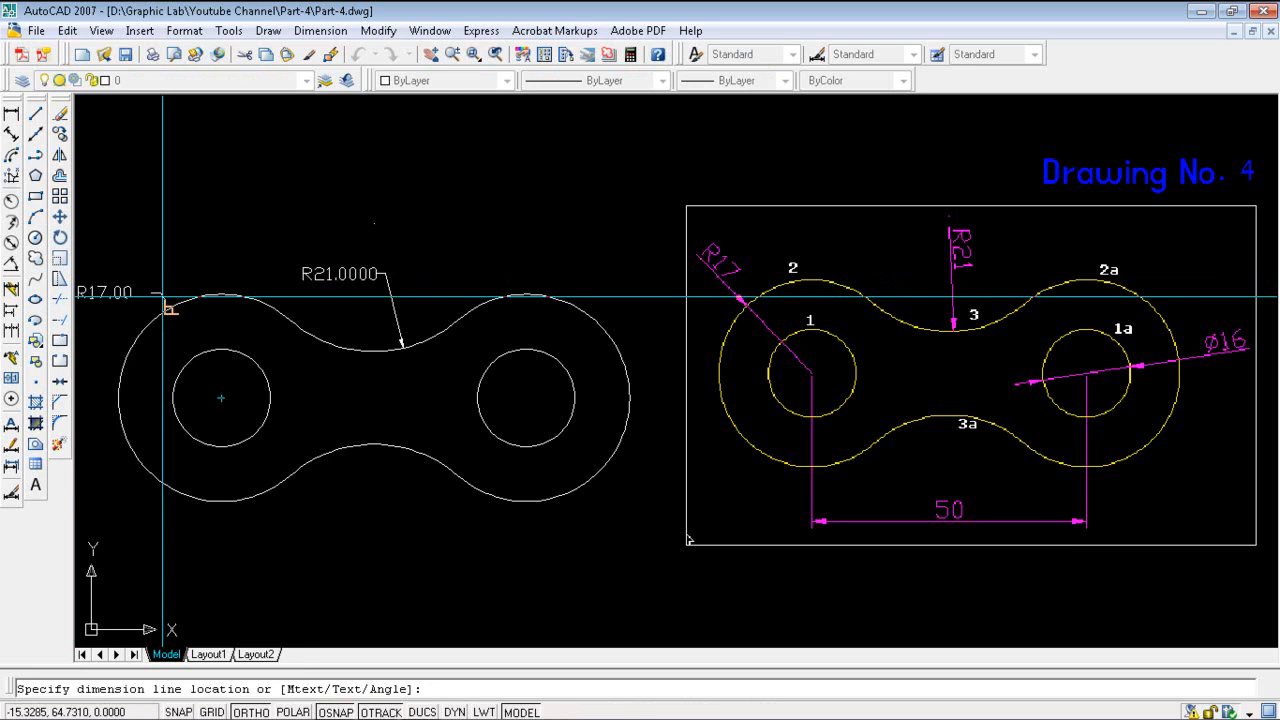
click(180, 243)
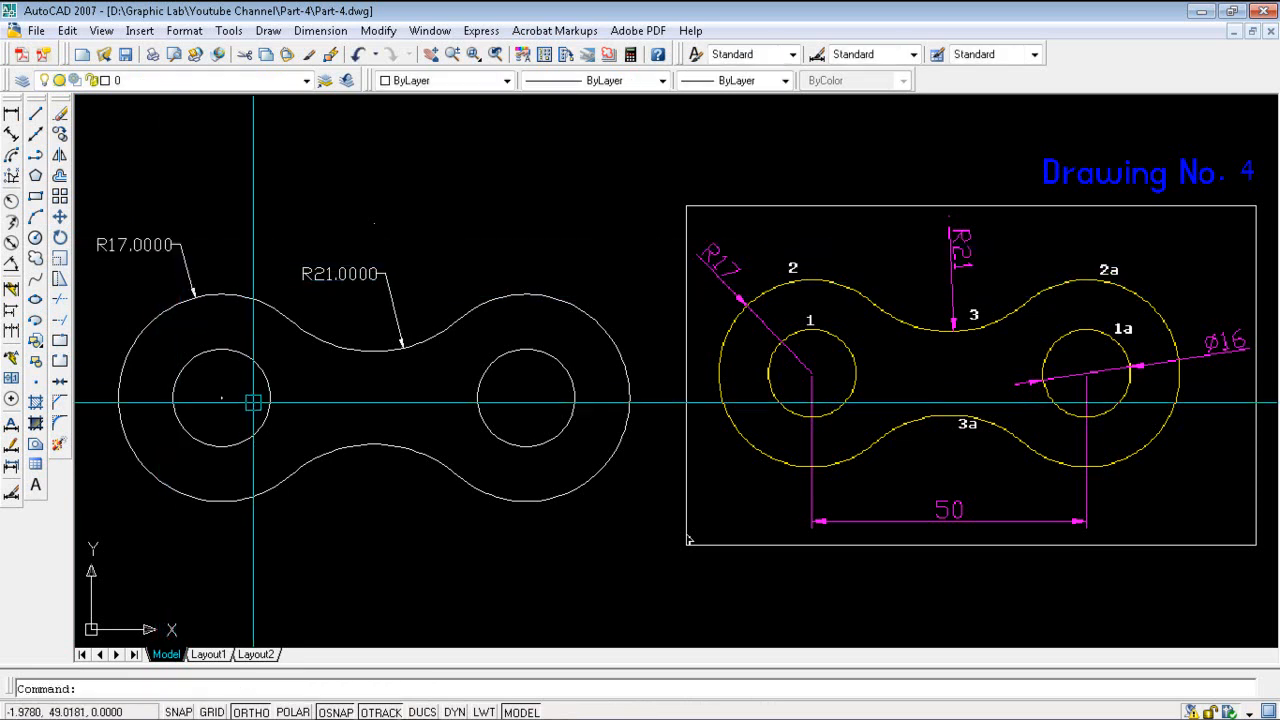
Step: Add a diameter dimension to the small right circle, placing its text above the outline
click(11, 244)
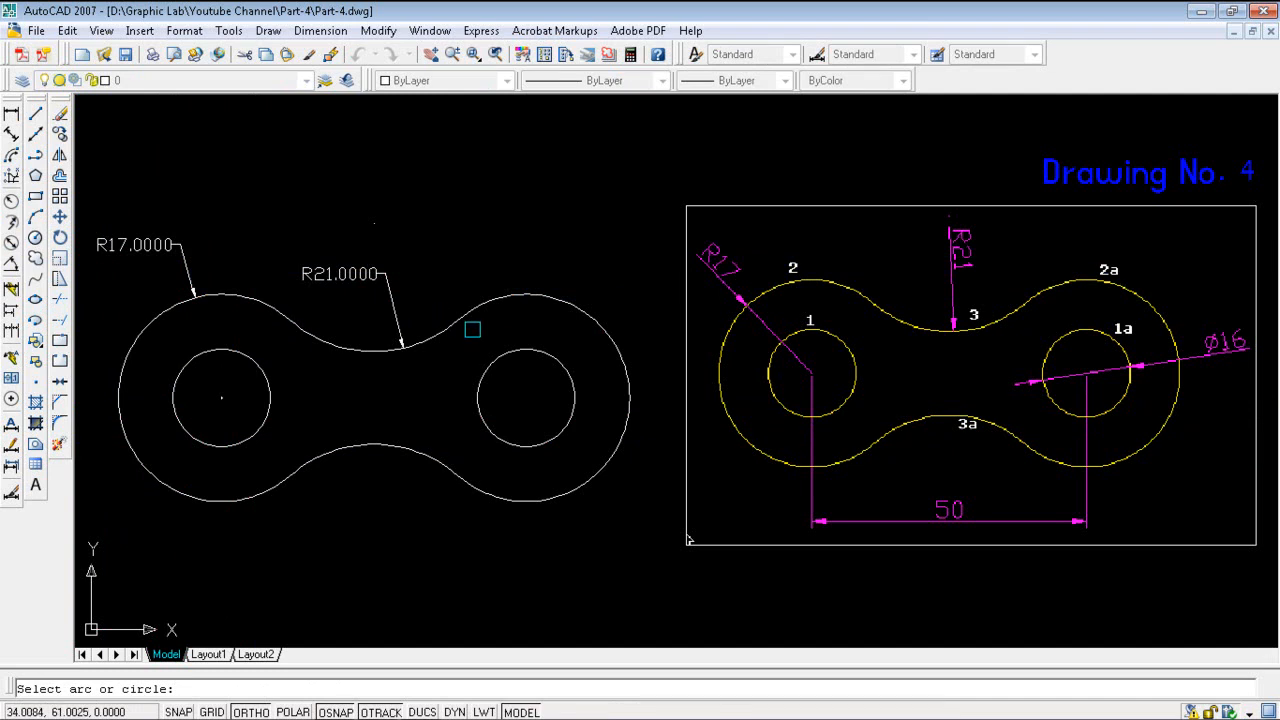
click(489, 373)
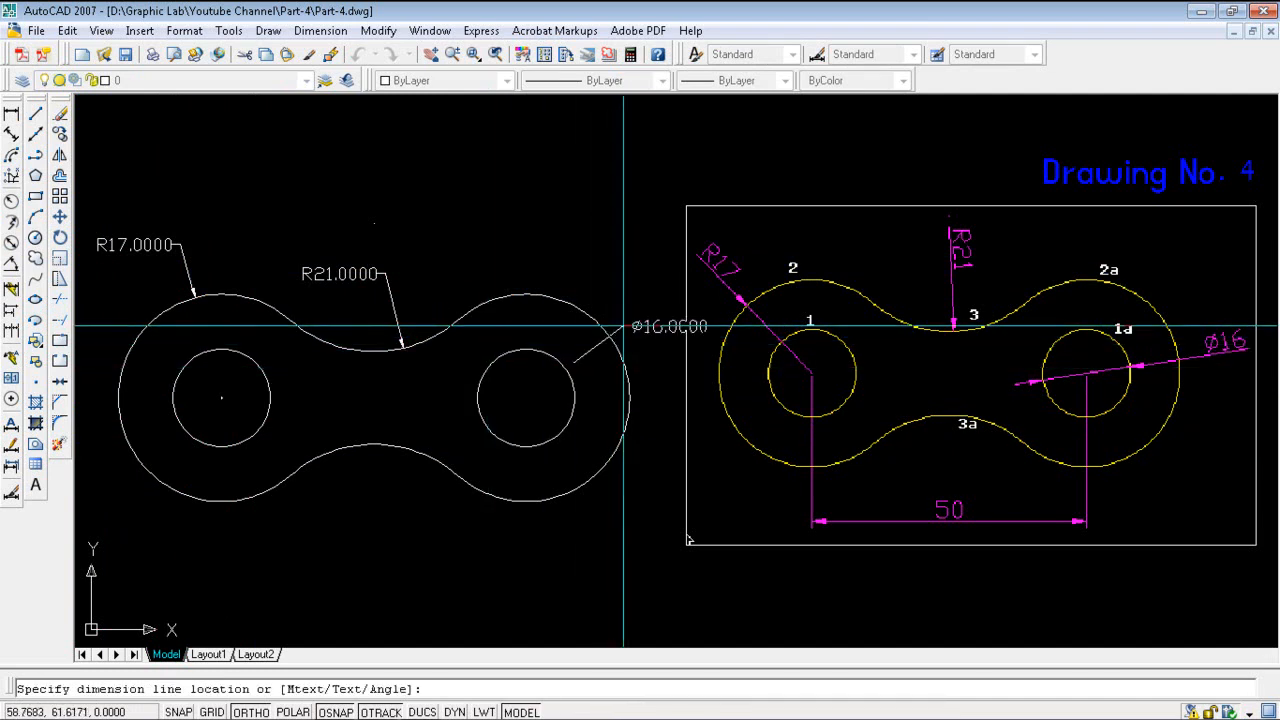
click(591, 258)
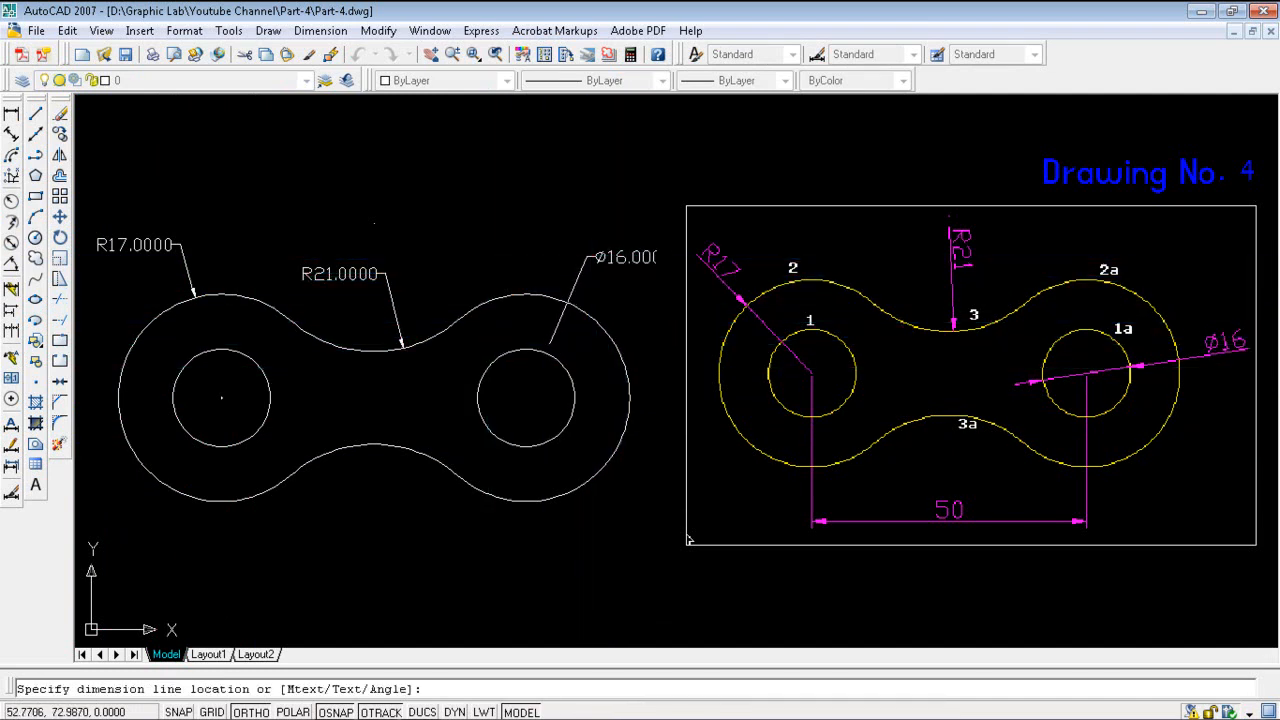
click(578, 251)
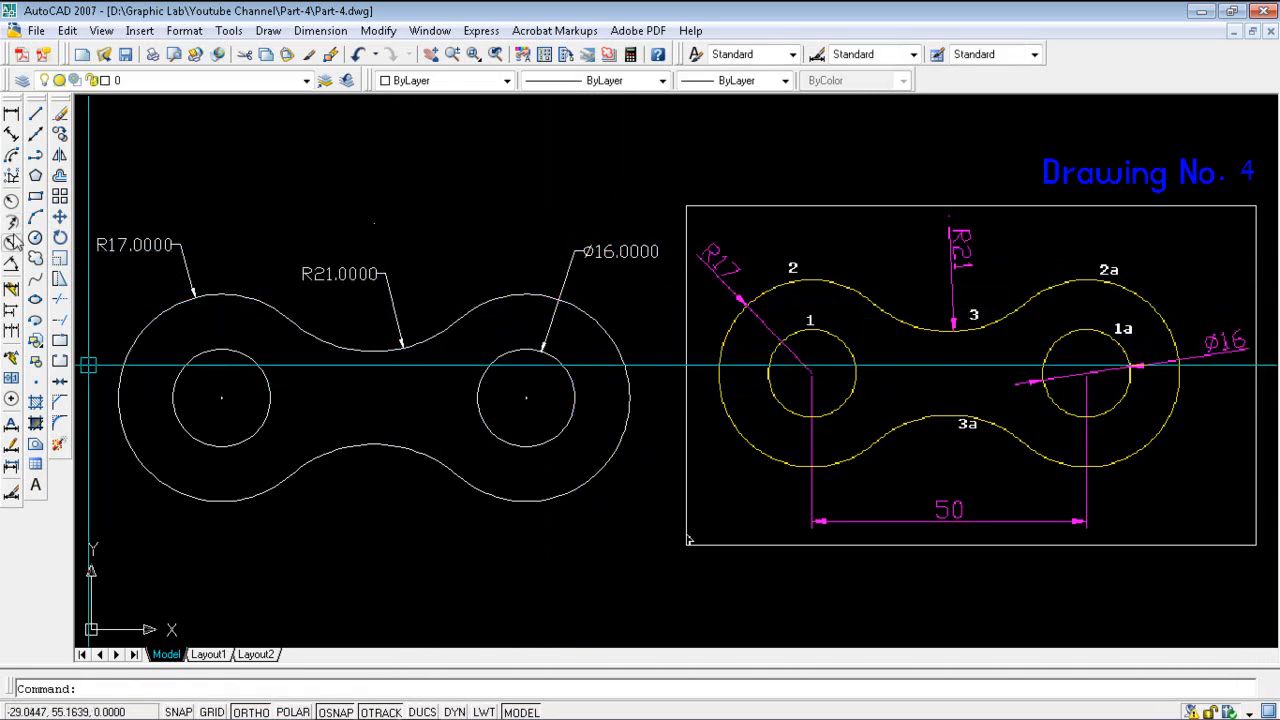
click(11, 113)
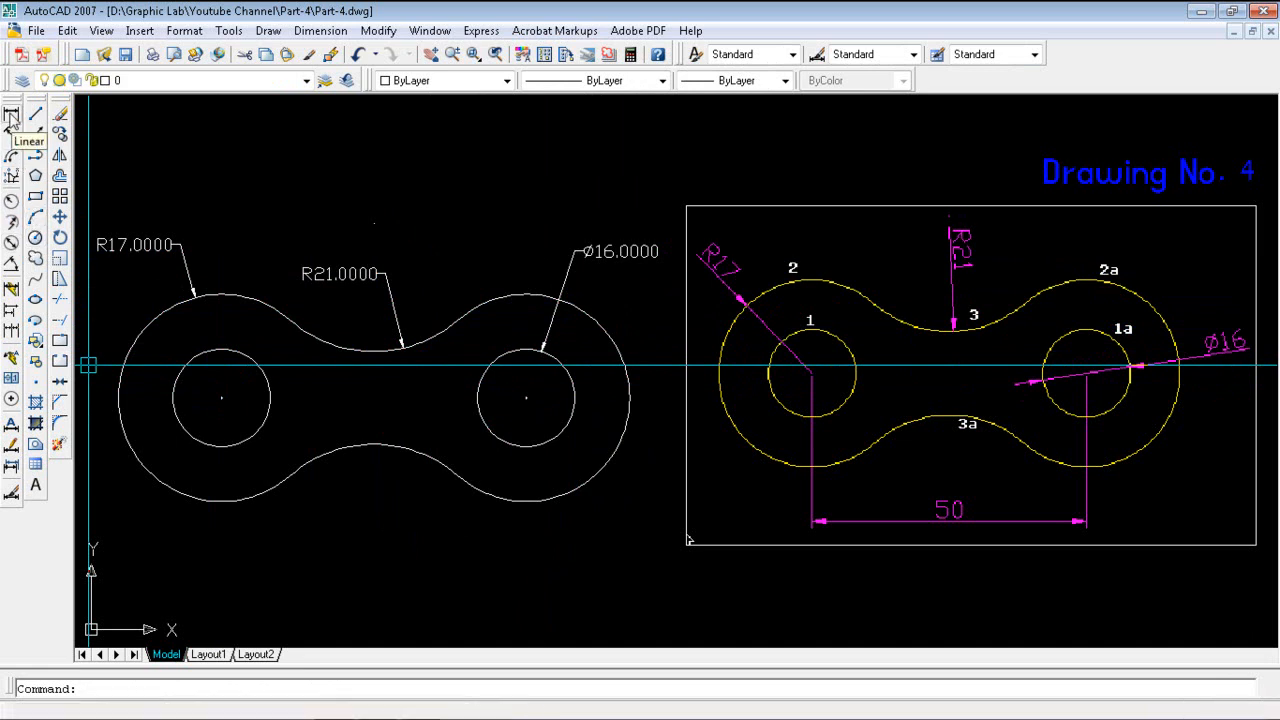
click(221, 398)
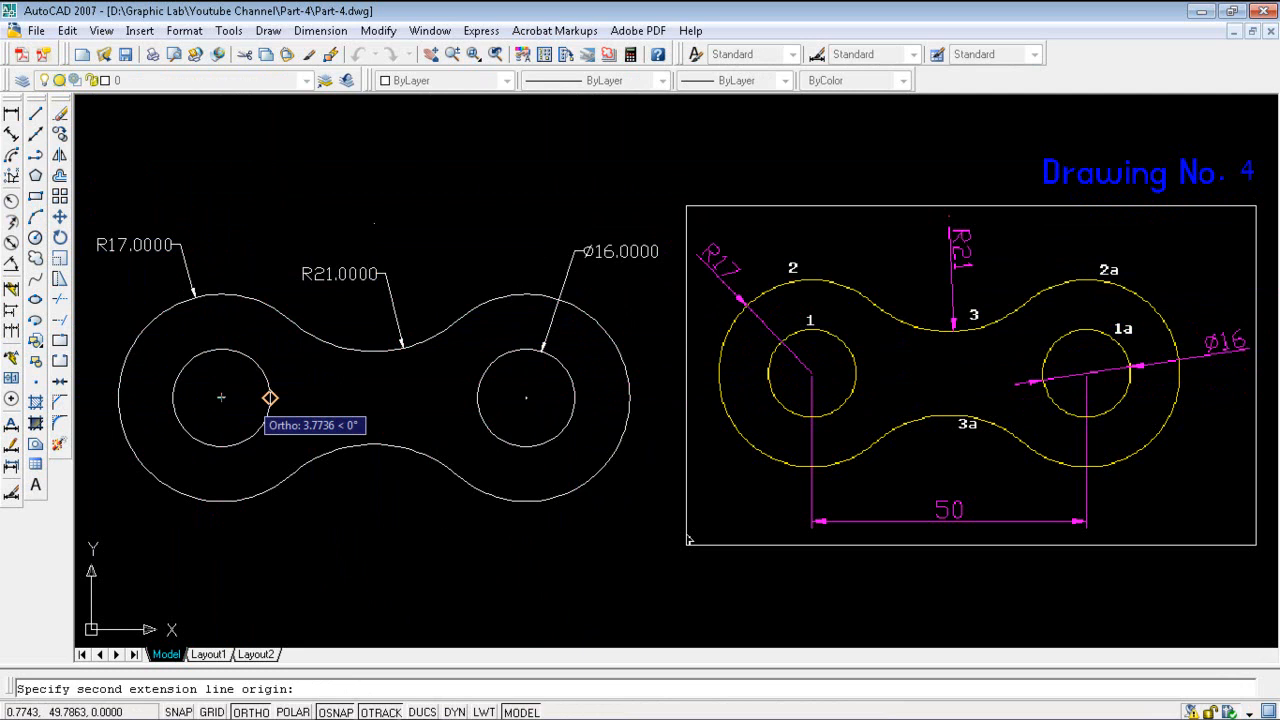
click(526, 398)
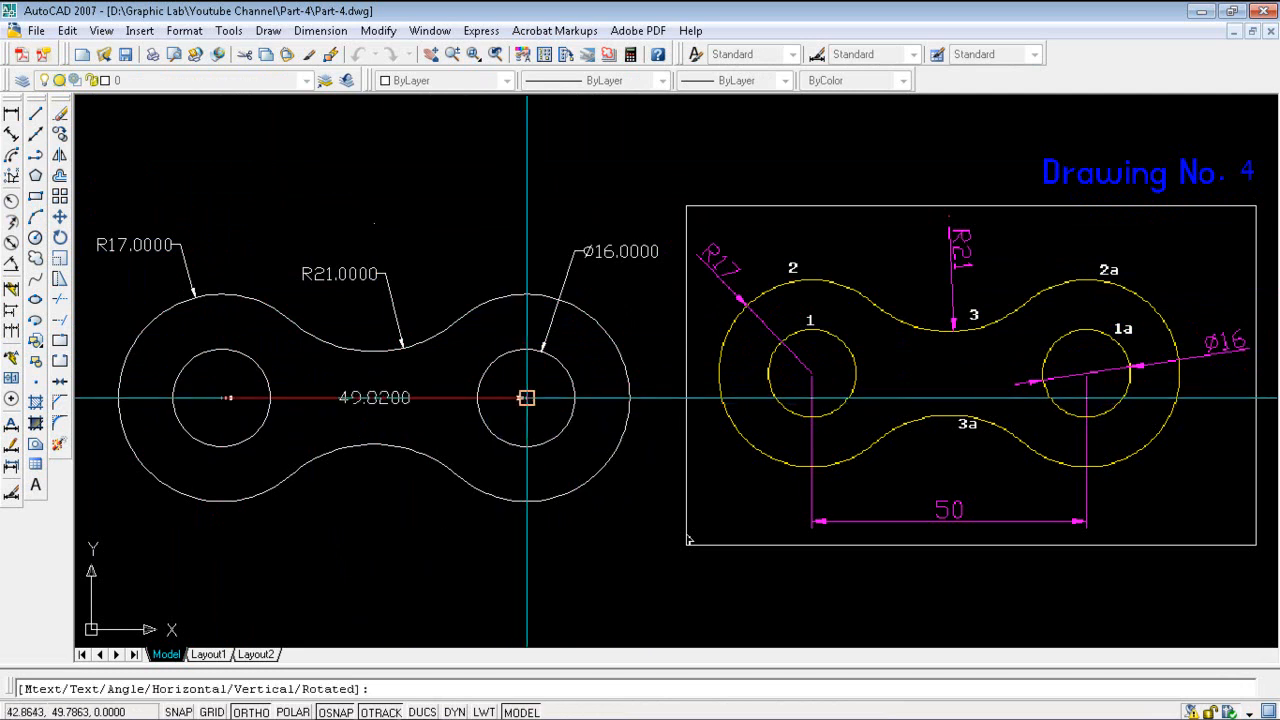
key(Escape)
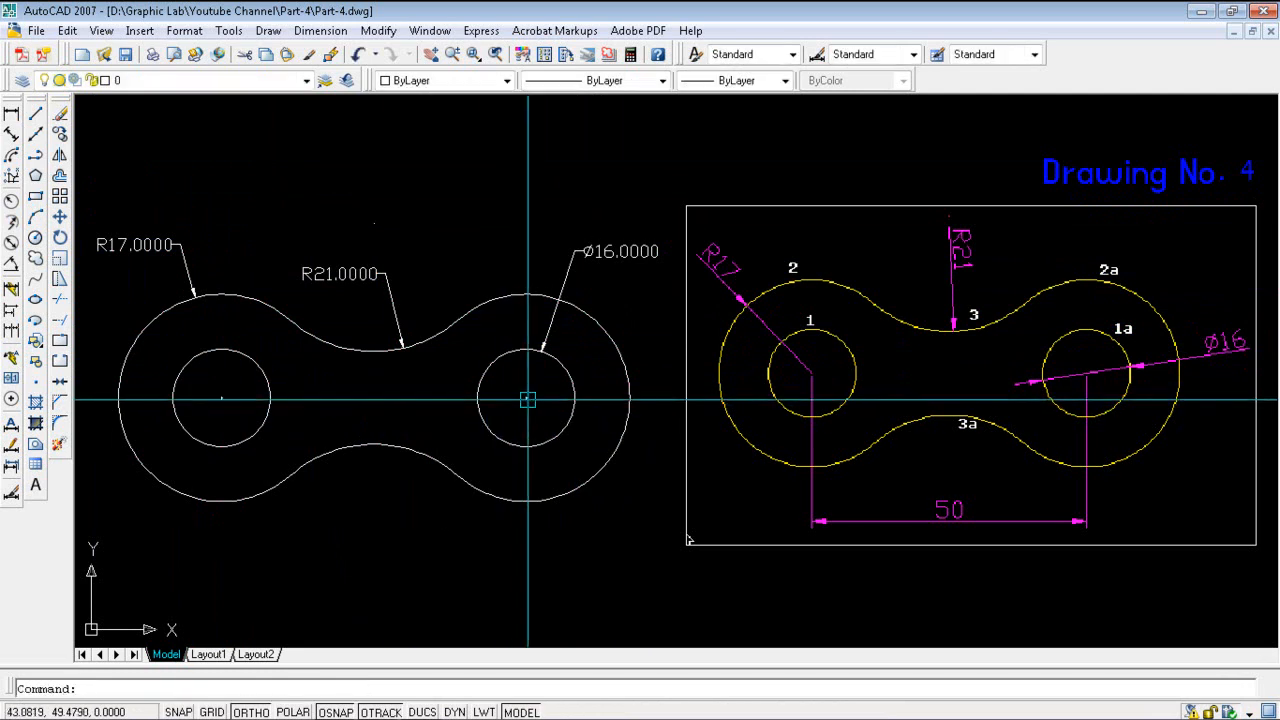
Step: Add a horizontal linear dimension between the centers of the two small circles, placing its dimension line below the outline
click(11, 115)
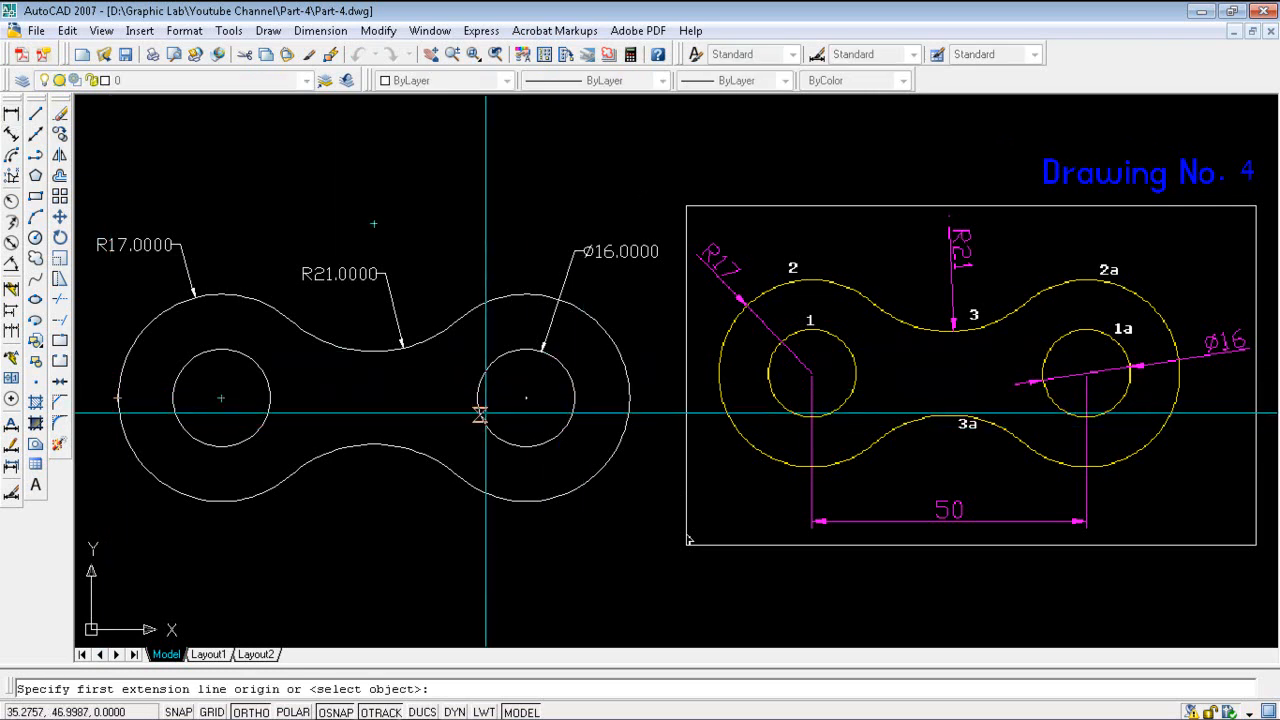
scroll(526, 398, up, 3)
scroll(526, 390, up, 5)
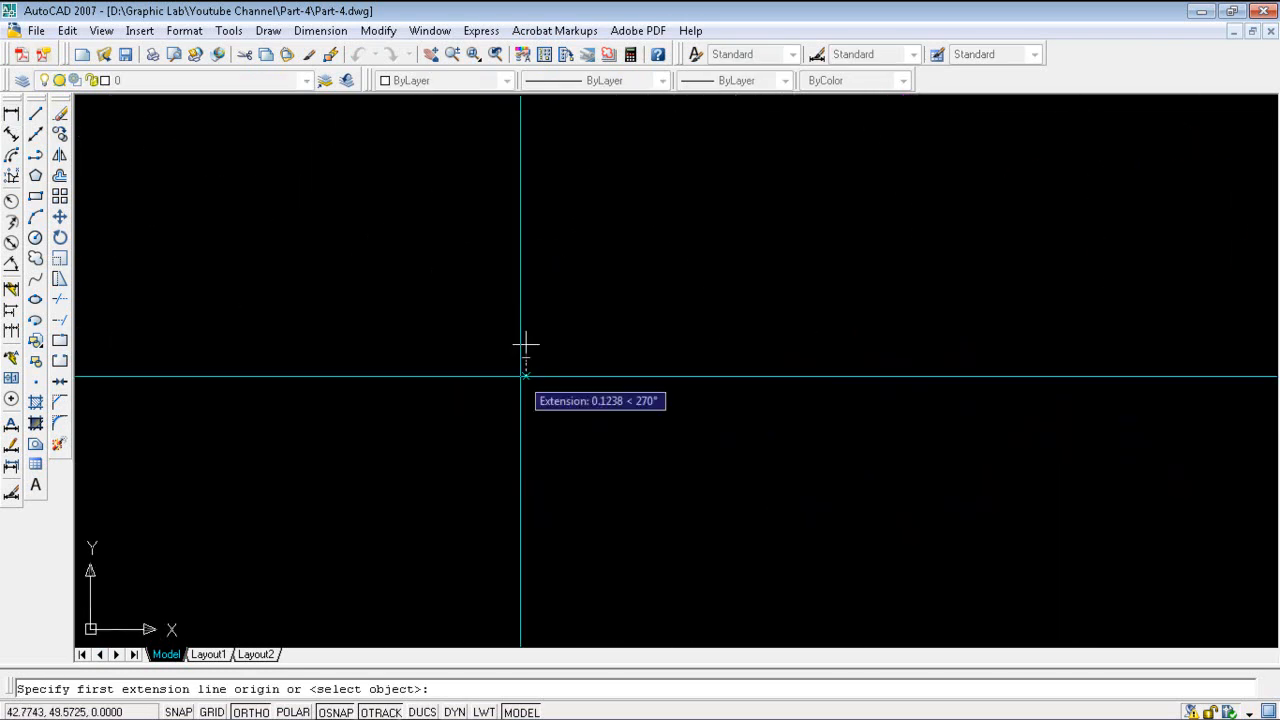
click(526, 345)
scroll(620, 350, down, 7)
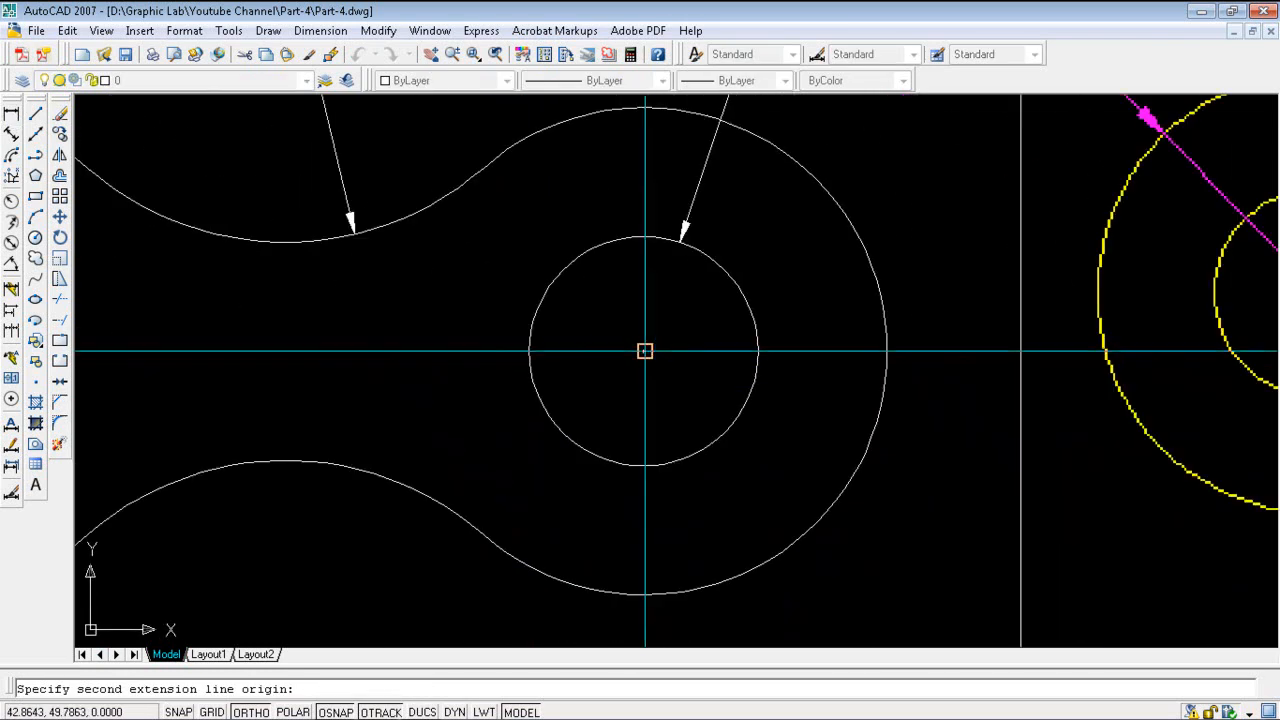
scroll(450, 370, up, 1)
scroll(375, 350, up, 6)
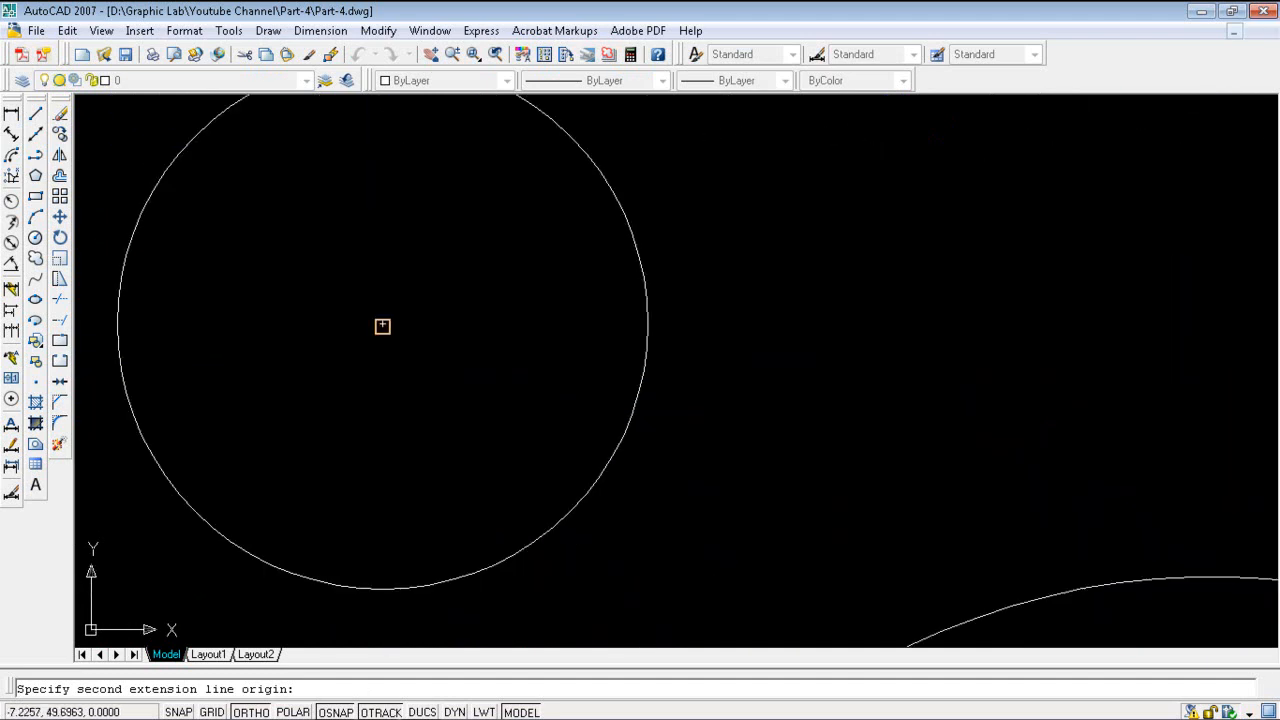
click(403, 380)
scroll(402, 382, down, 7)
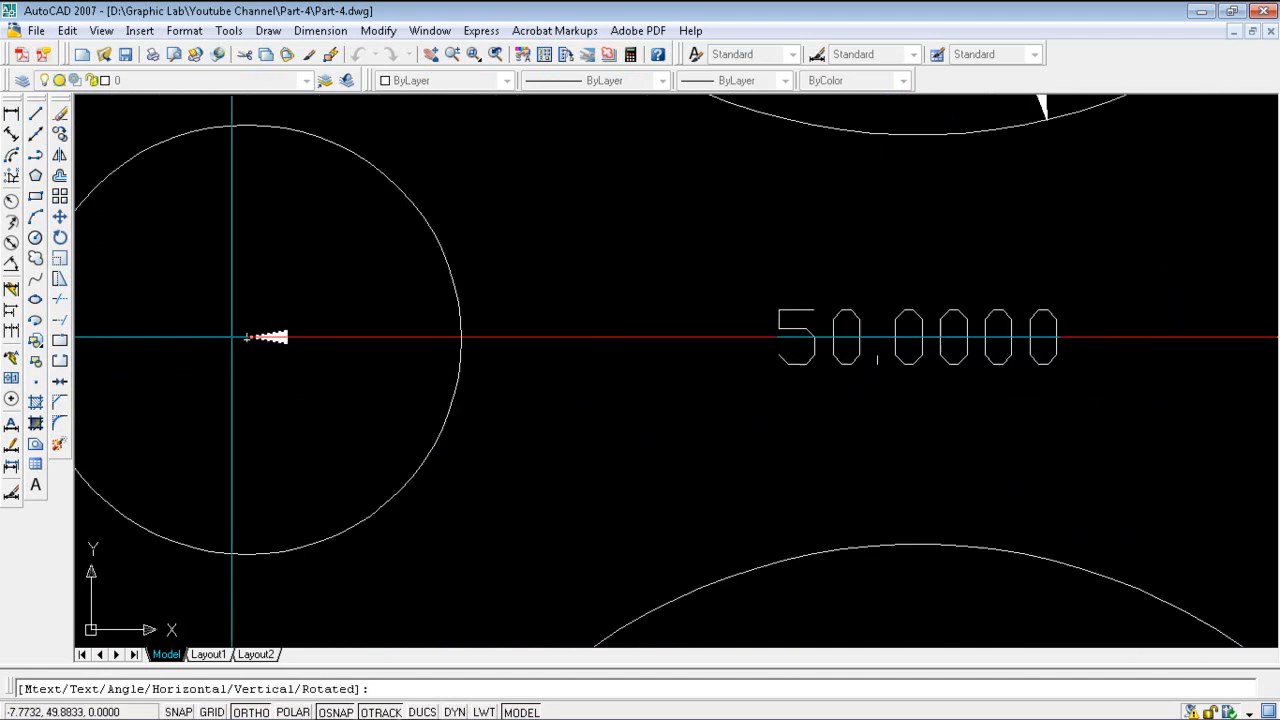
mouse_move(288, 411)
middle_down()
mouse_move(336, 420)
mouse_move(336, 457)
middle_up()
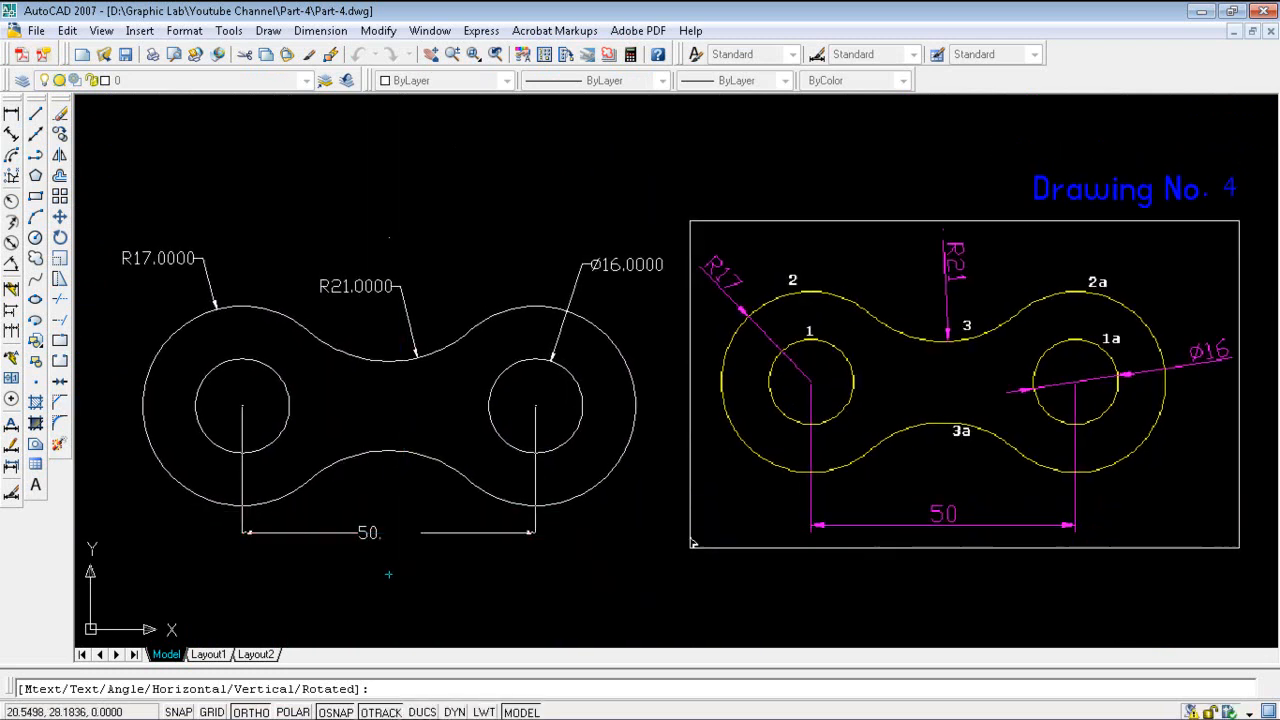
click(410, 539)
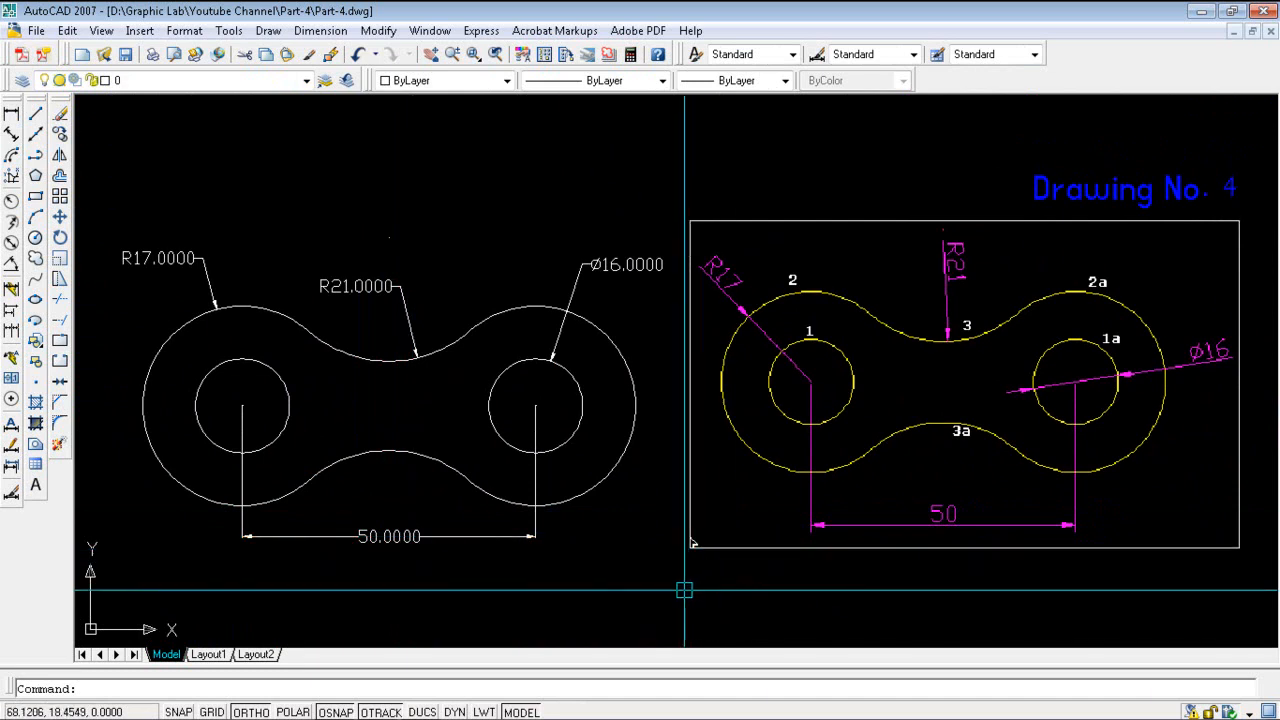